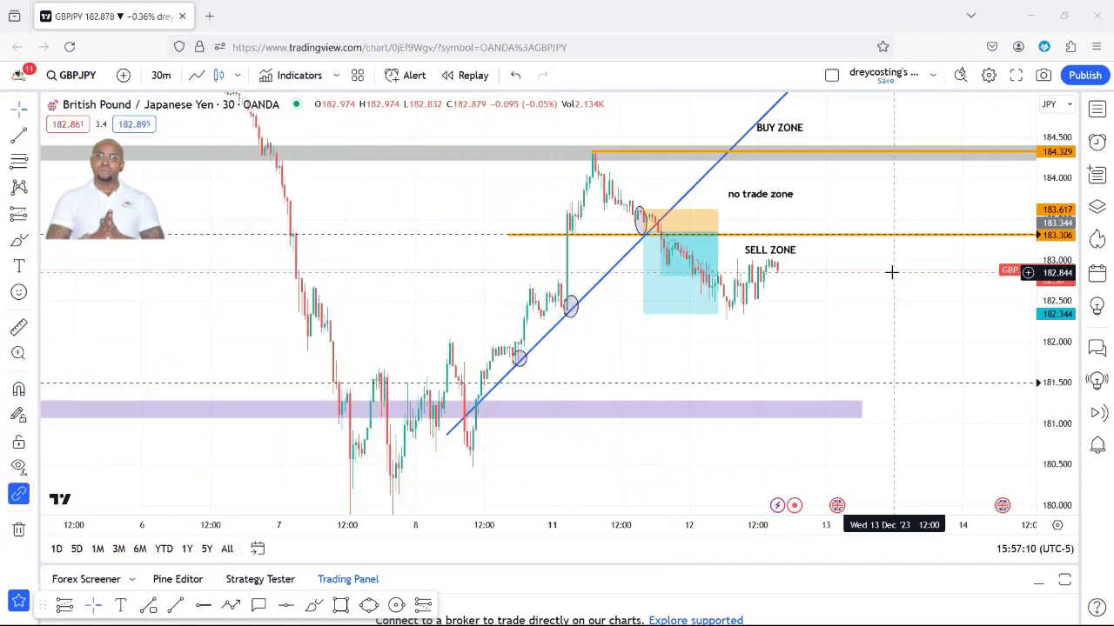
{"action": "scroll", "coordinate": [815, 314], "scroll_direction": "down", "scroll_amount": 1}
{"action": "scroll", "coordinate": [815, 314], "scroll_direction": "up", "scroll_amount": 1}
{"action": "left_click", "coordinate": [687, 284]}
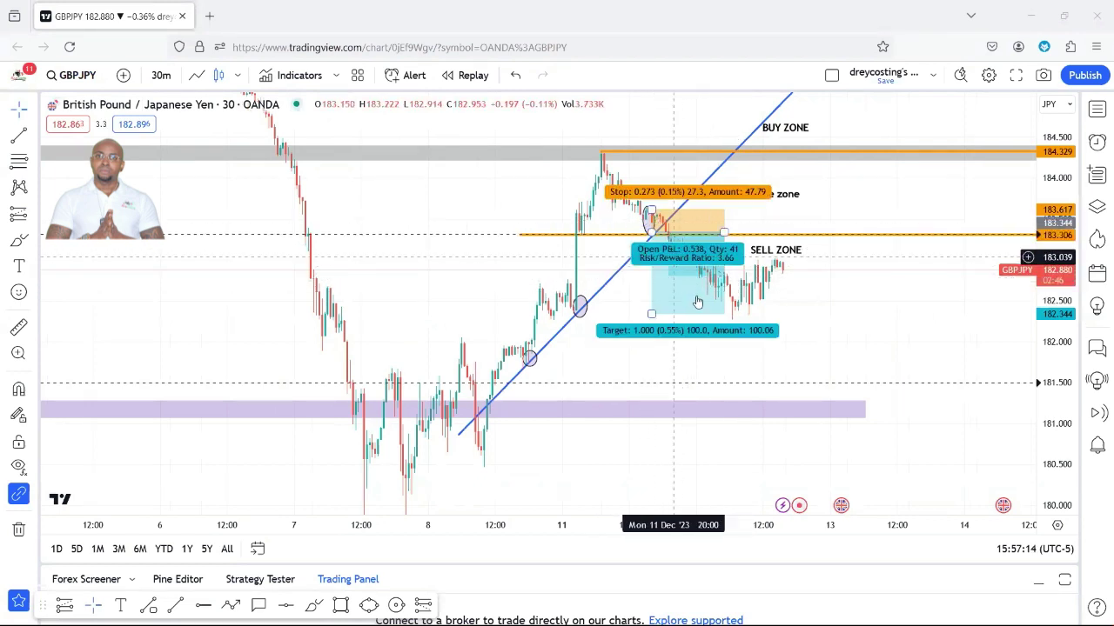
{"action": "left_click", "coordinate": [895, 266]}
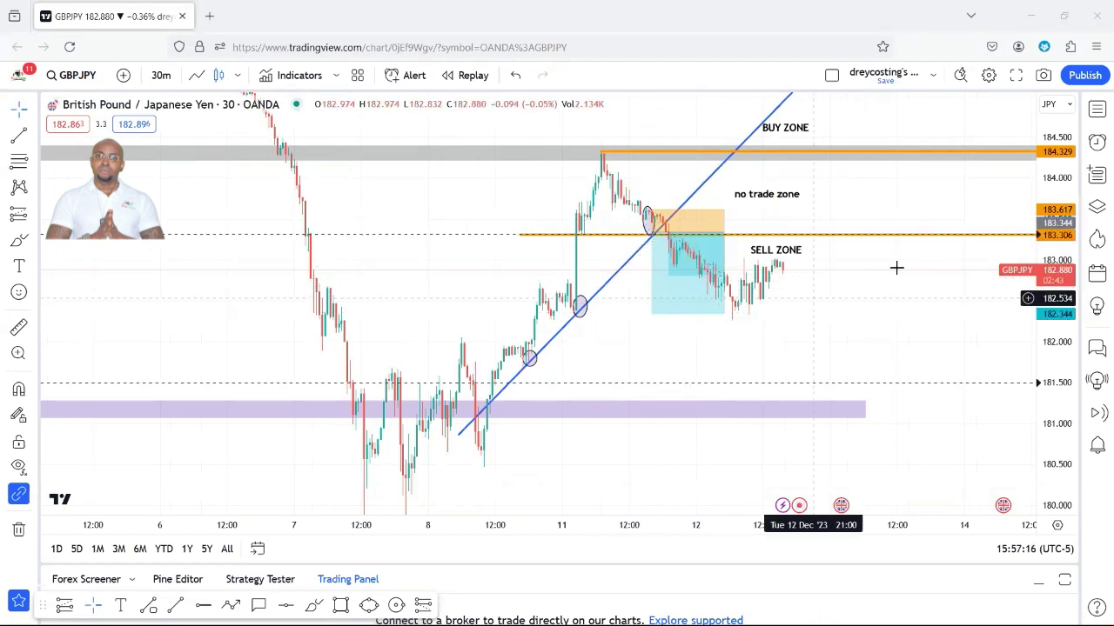
{"action": "scroll", "coordinate": [790, 287], "scroll_direction": "down", "scroll_amount": 1}
{"action": "scroll", "coordinate": [862, 280], "scroll_direction": "up", "scroll_amount": 1}
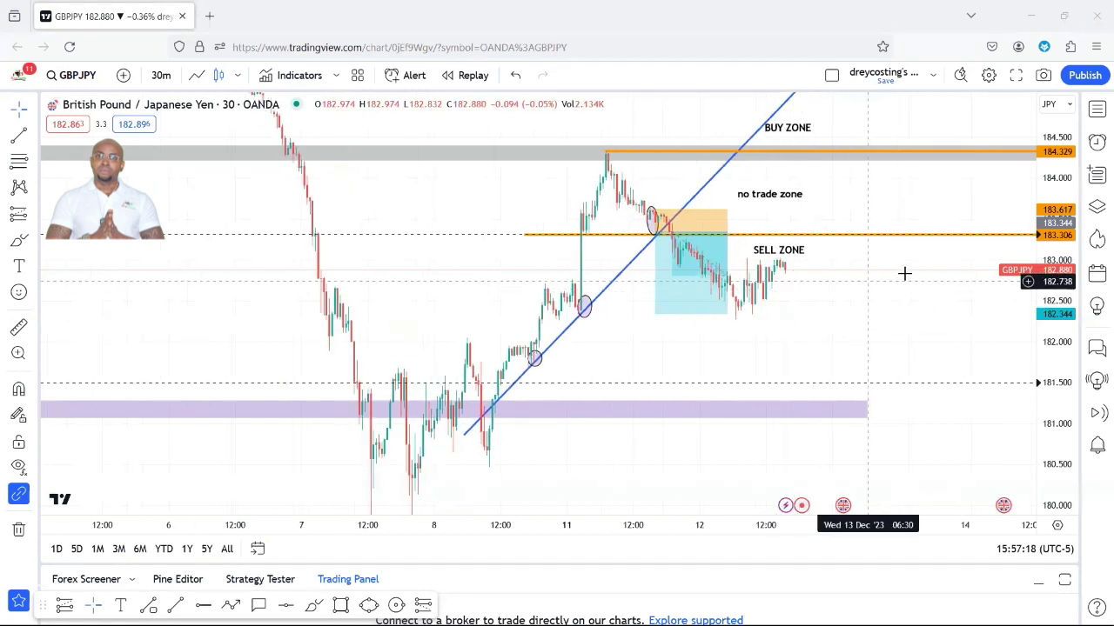
Step: Reposition the blue trendline beneath the swing lows, from about 179.843 on 7 Dec 16:00 to about 183.562 on 12 Dec 19:00
{"action": "left_click_drag", "start_coordinate": [1063, 163], "coordinate": [1058, 280]}
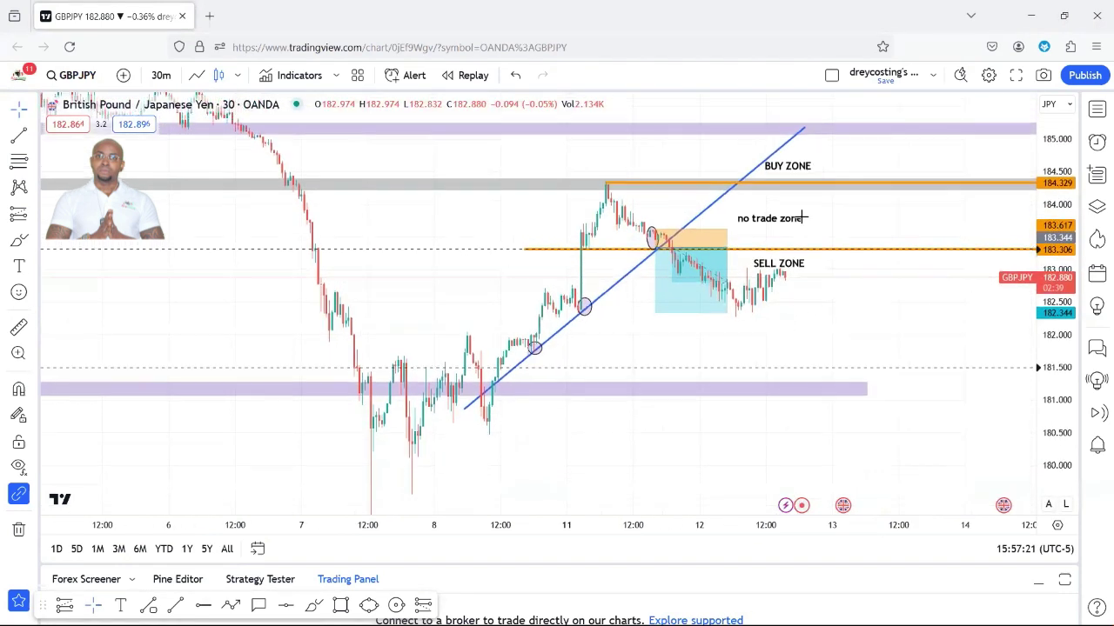
{"action": "right_click", "coordinate": [783, 153]}
{"action": "left_click", "coordinate": [784, 165]}
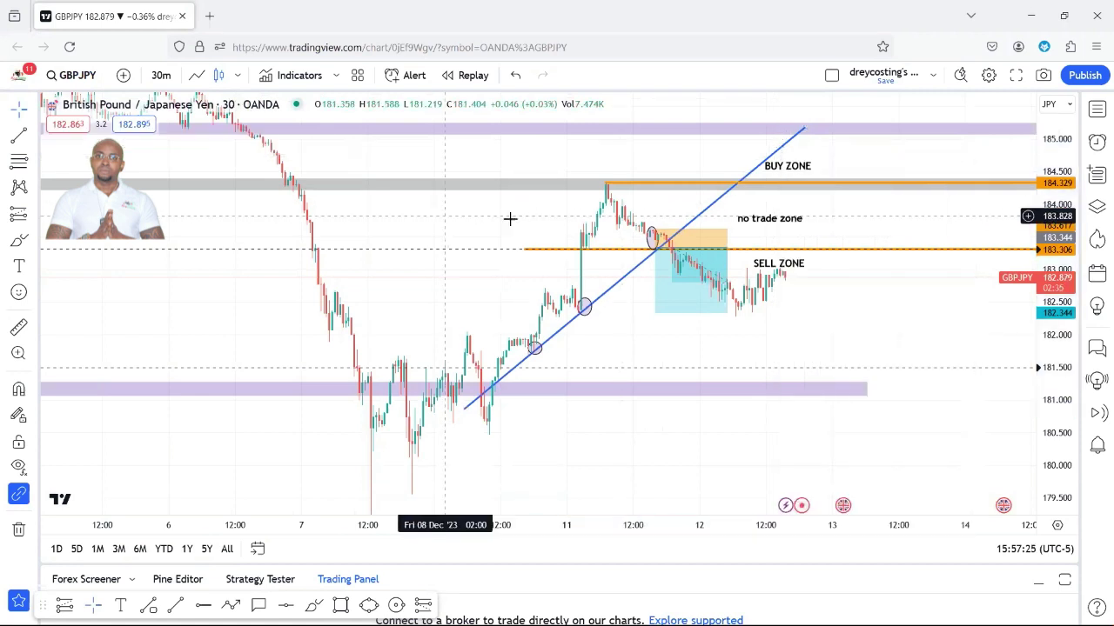
{"action": "left_click_drag", "start_coordinate": [805, 130], "coordinate": [806, 137]}
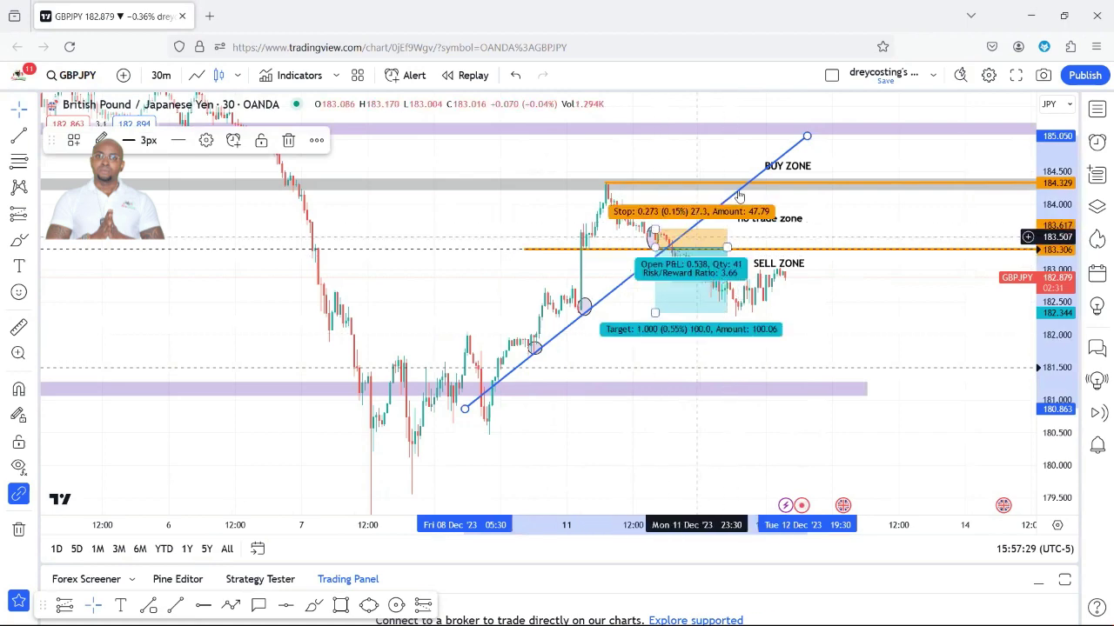
{"action": "left_click_drag", "start_coordinate": [724, 209], "coordinate": [656, 285]}
{"action": "left_click", "coordinate": [735, 223]}
{"action": "left_click_drag", "start_coordinate": [740, 213], "coordinate": [794, 244]}
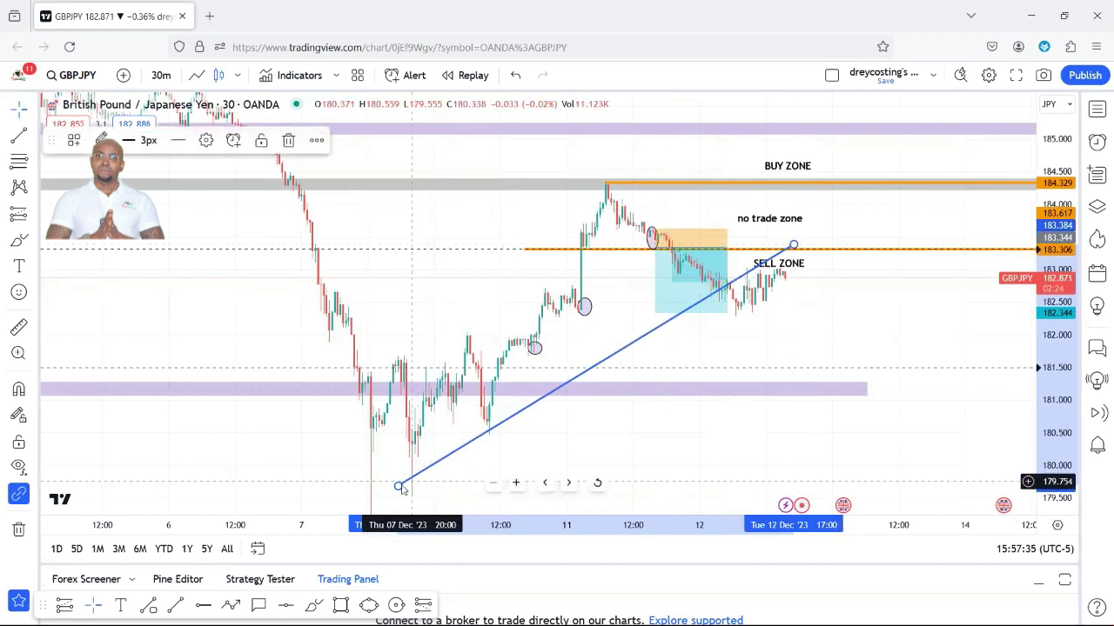
{"action": "left_click_drag", "start_coordinate": [396, 486], "coordinate": [390, 478]}
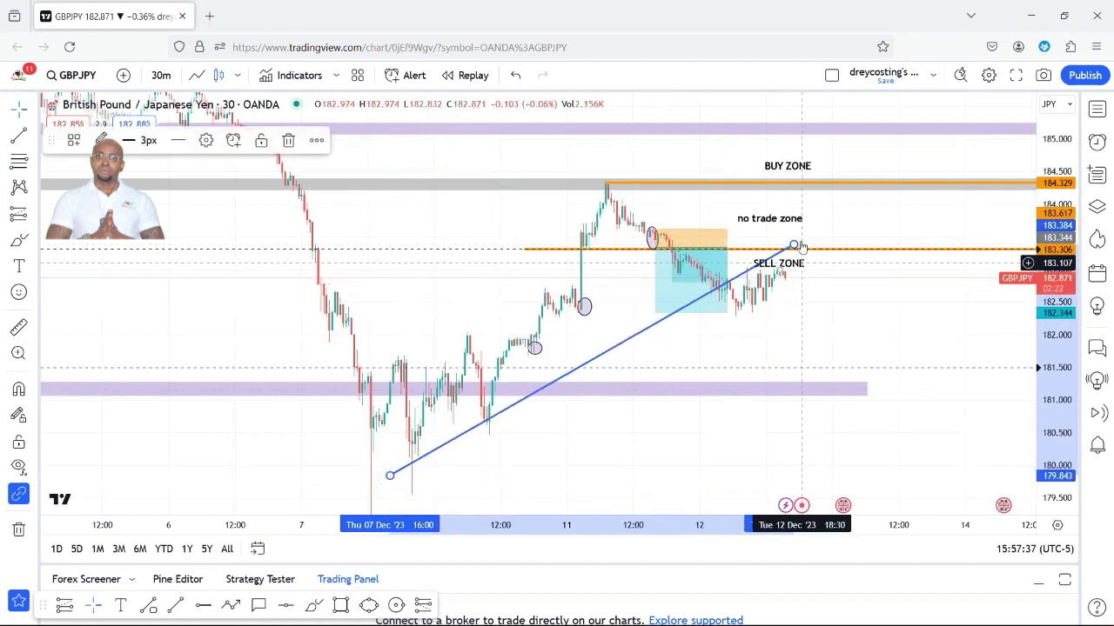
{"action": "left_click_drag", "start_coordinate": [795, 246], "coordinate": [804, 247]}
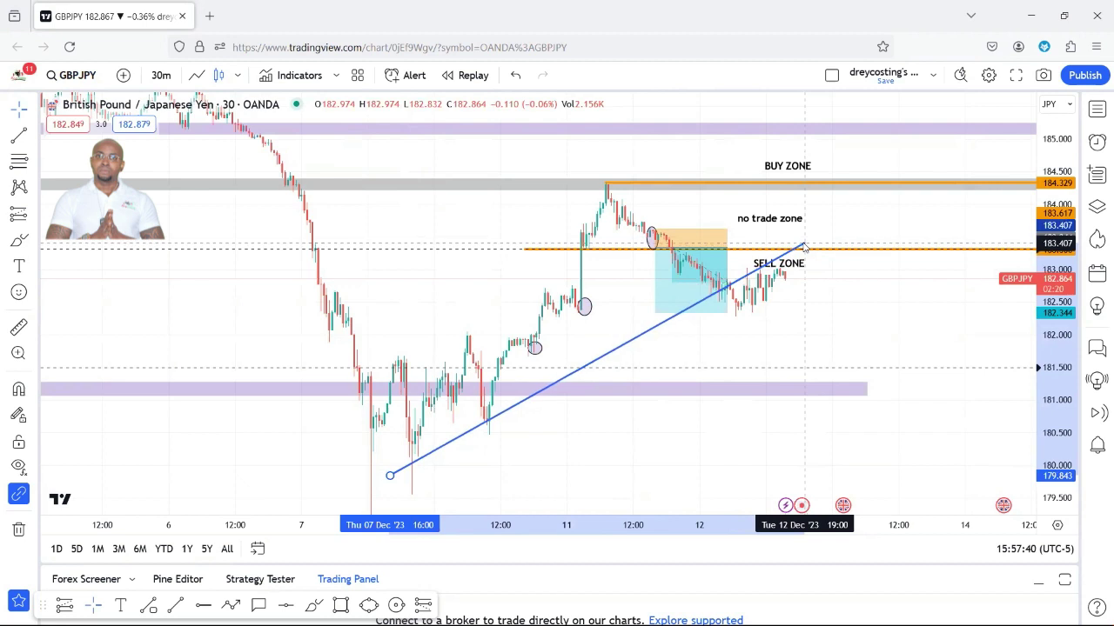
{"action": "left_click", "coordinate": [804, 244]}
{"action": "mouse_move", "coordinate": [805, 247]}
{"action": "left_mouse_down"}
{"action": "mouse_move", "coordinate": [823, 277]}
{"action": "mouse_move", "coordinate": [804, 233]}
{"action": "left_mouse_up"}
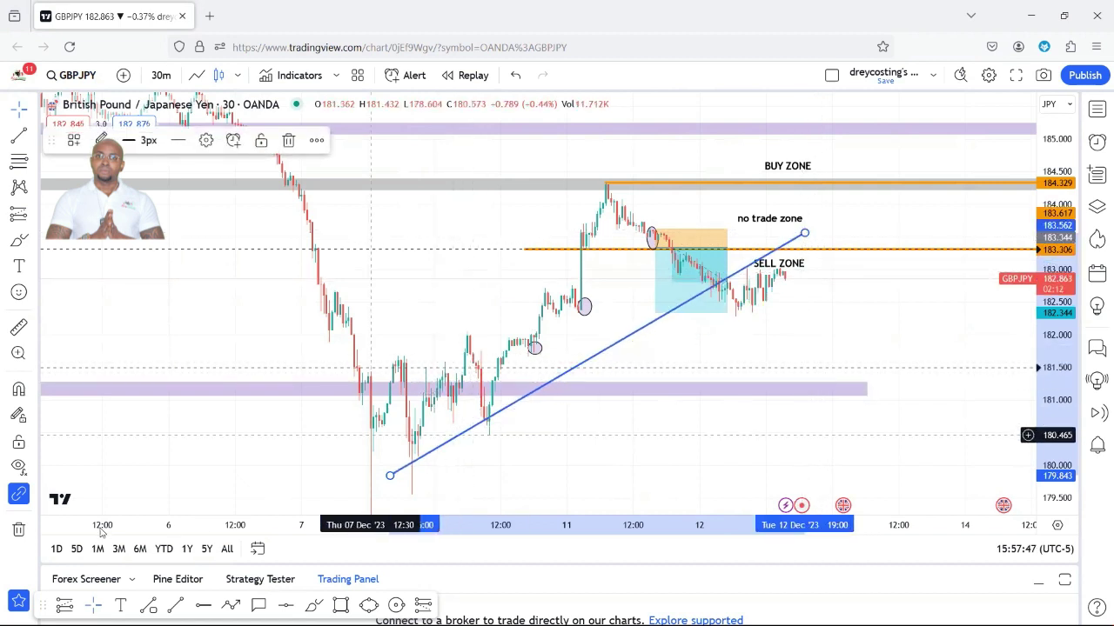
Step: Draw a Fibonacci retracement from the 8 Dec swing low at about 180.664 up to about 184.339, and remove it again
{"action": "left_click", "coordinate": [290, 283]}
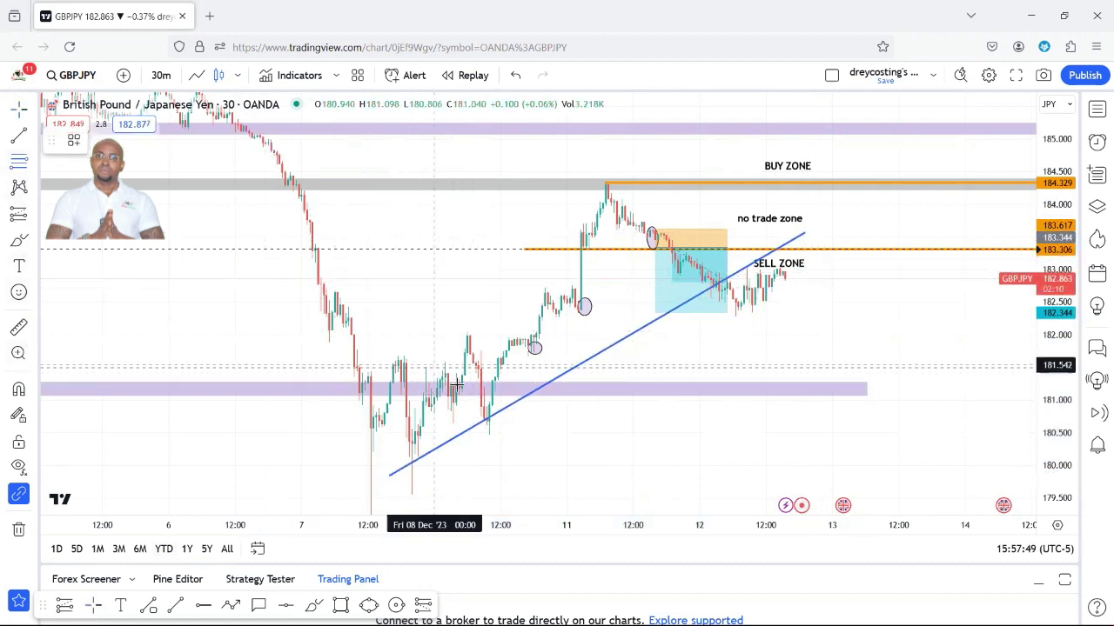
{"action": "left_click", "coordinate": [494, 422]}
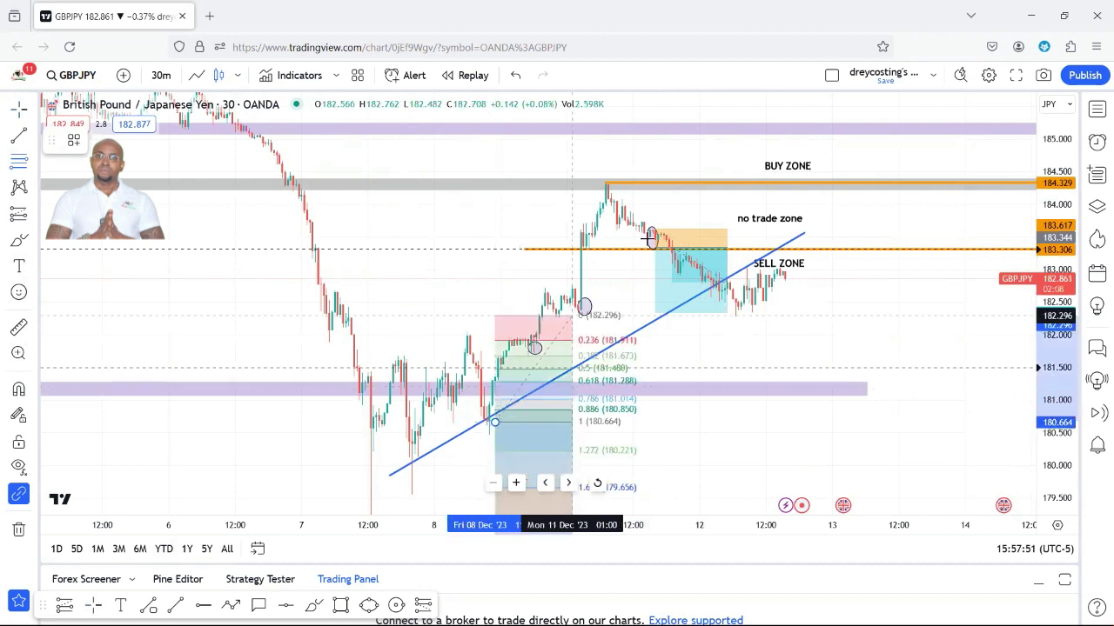
{"action": "left_click", "coordinate": [719, 181]}
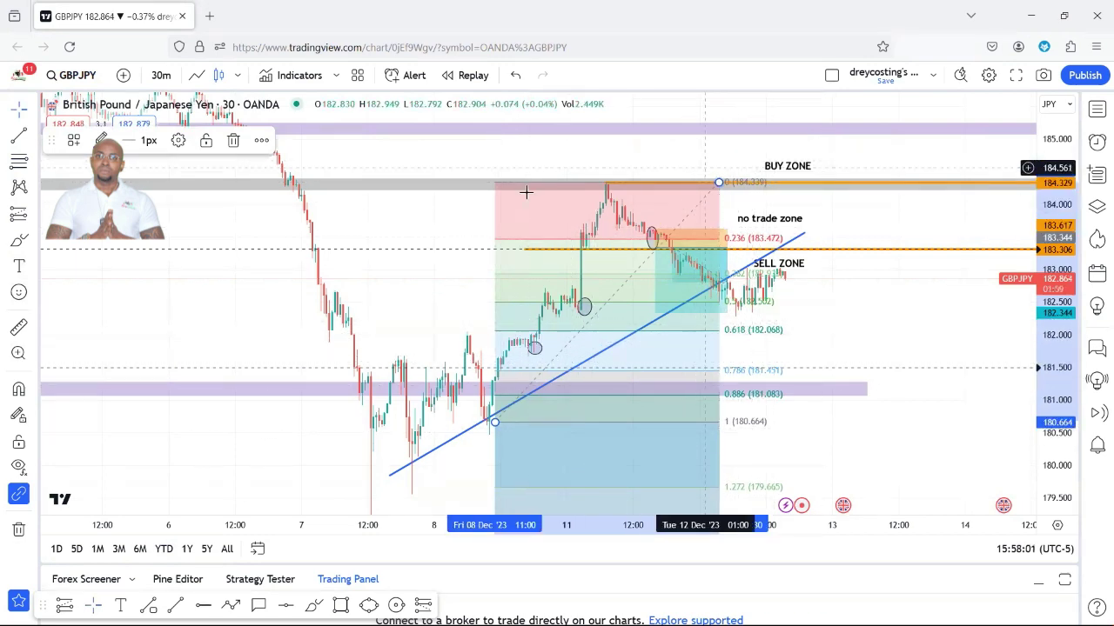
{"action": "right_click", "coordinate": [719, 184]}
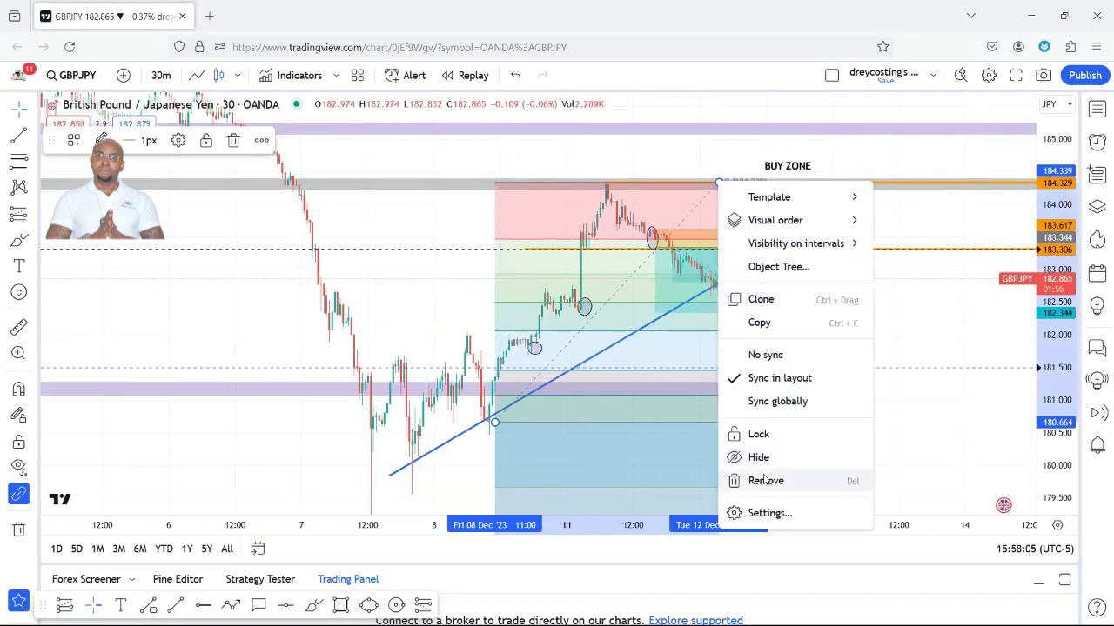
{"action": "left_click", "coordinate": [764, 480]}
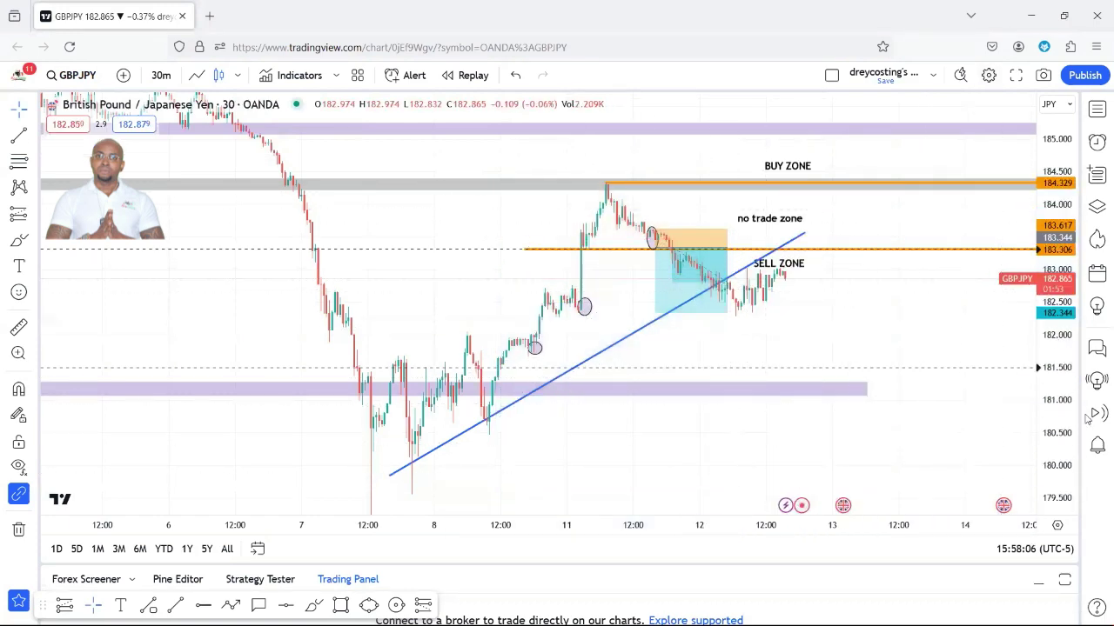
Step: Lower the blue trendline's upper end to about 181.972 on 13 Dec 07:30, clear of the recent candles
{"action": "left_click_drag", "start_coordinate": [1058, 473], "coordinate": [1053, 432]}
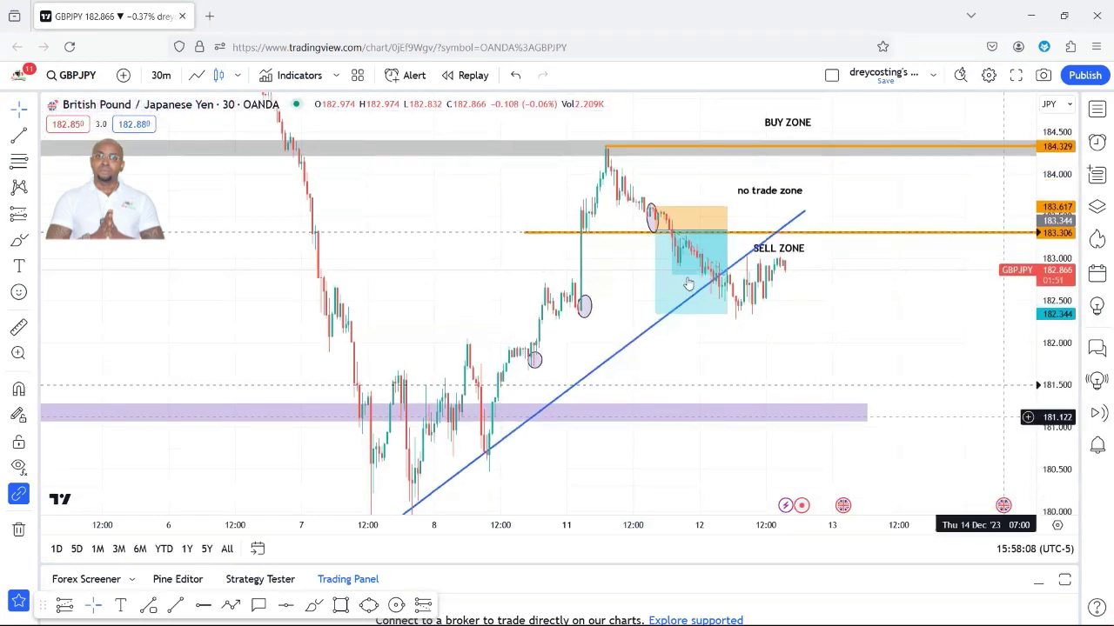
{"action": "scroll", "coordinate": [820, 300], "scroll_direction": "down", "scroll_amount": 1}
{"action": "left_click_drag", "start_coordinate": [861, 298], "coordinate": [803, 316]}
{"action": "scroll", "coordinate": [604, 325], "scroll_direction": "up", "scroll_amount": 2}
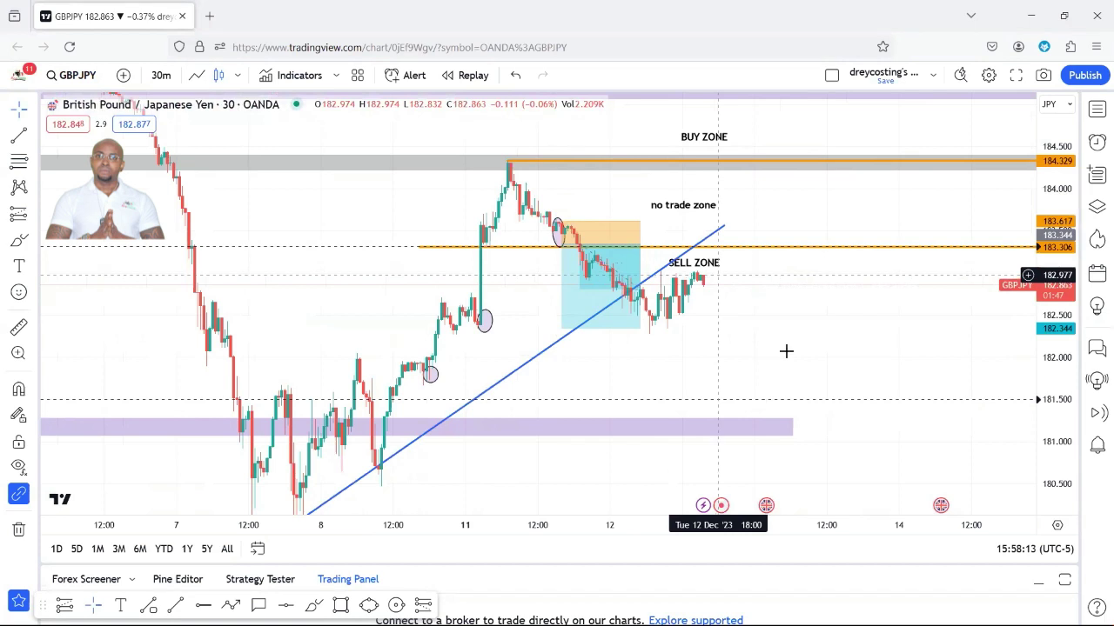
{"action": "left_click", "coordinate": [721, 232]}
{"action": "left_click_drag", "start_coordinate": [721, 232], "coordinate": [800, 362]}
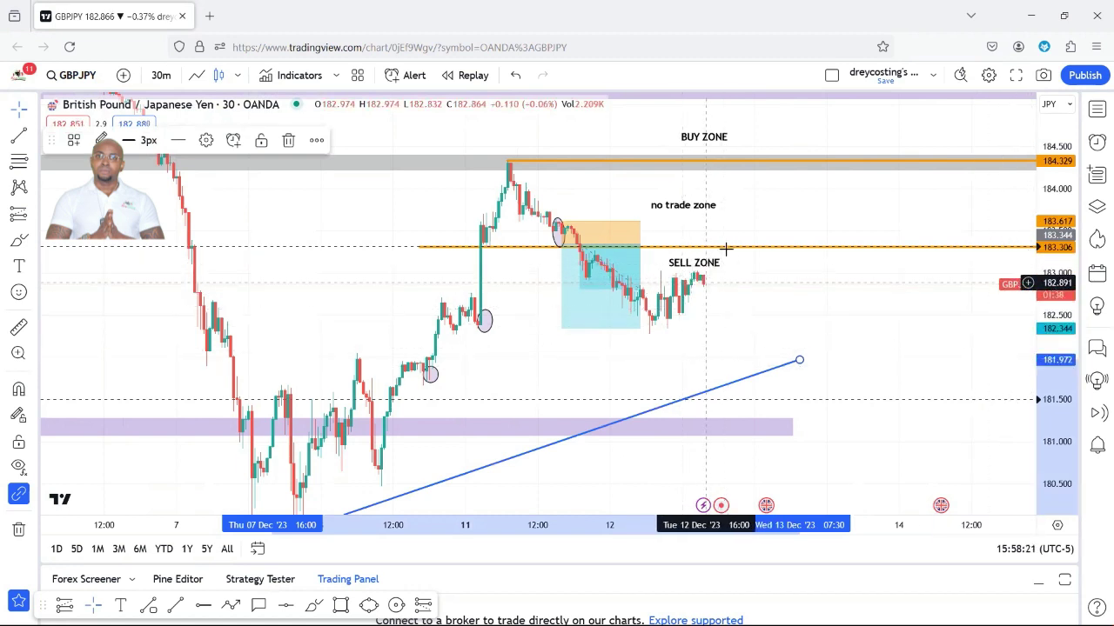
Step: Remove the short position drawing beside the 183.306 level from the chart
{"action": "mouse_move", "coordinate": [604, 303]}
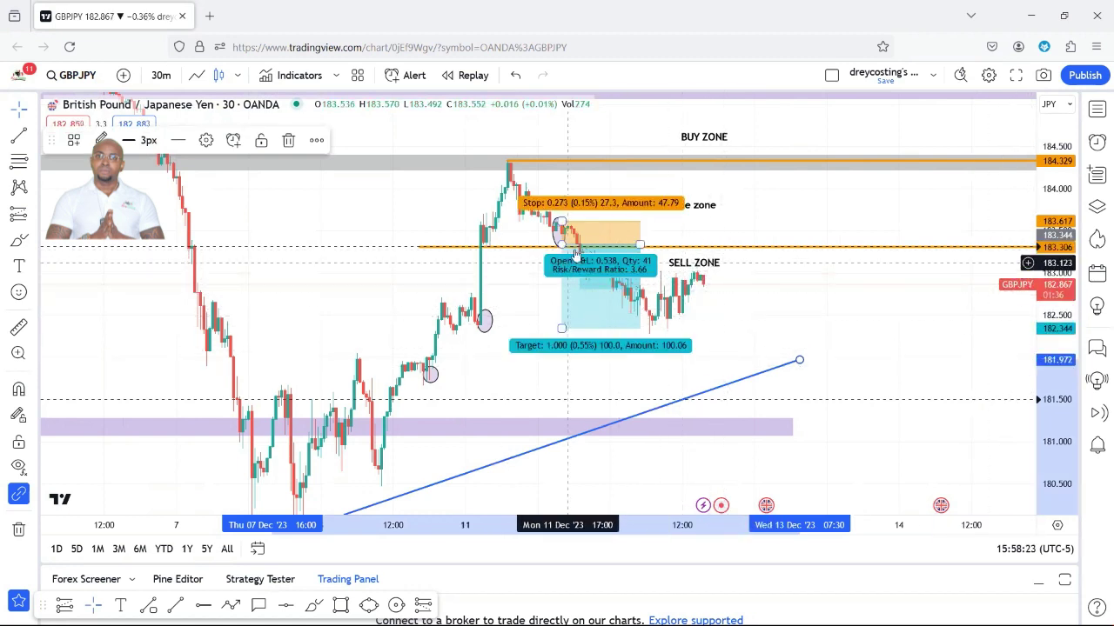
{"action": "right_click", "coordinate": [593, 303]}
{"action": "left_click", "coordinate": [667, 577]}
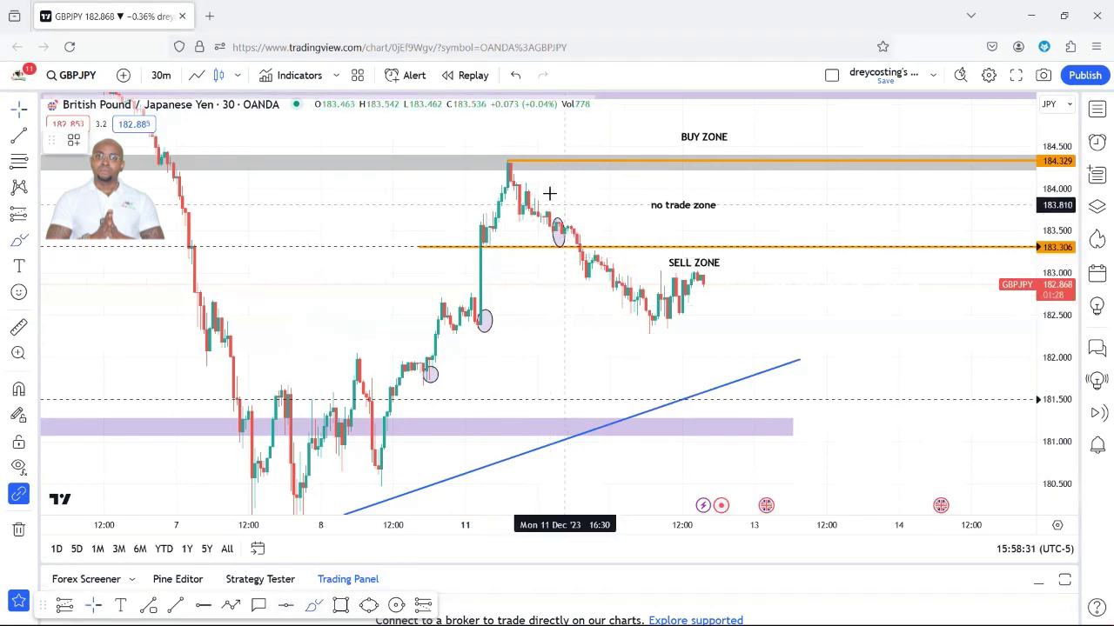
Step: Sketch the falling price swings and a flat band around 183.000 with the Brush, and undo the strokes
{"action": "mouse_move", "coordinate": [524, 178]}
{"action": "left_mouse_down"}
{"action": "mouse_move", "coordinate": [567, 291]}
{"action": "mouse_move", "coordinate": [645, 332]}
{"action": "left_mouse_up"}
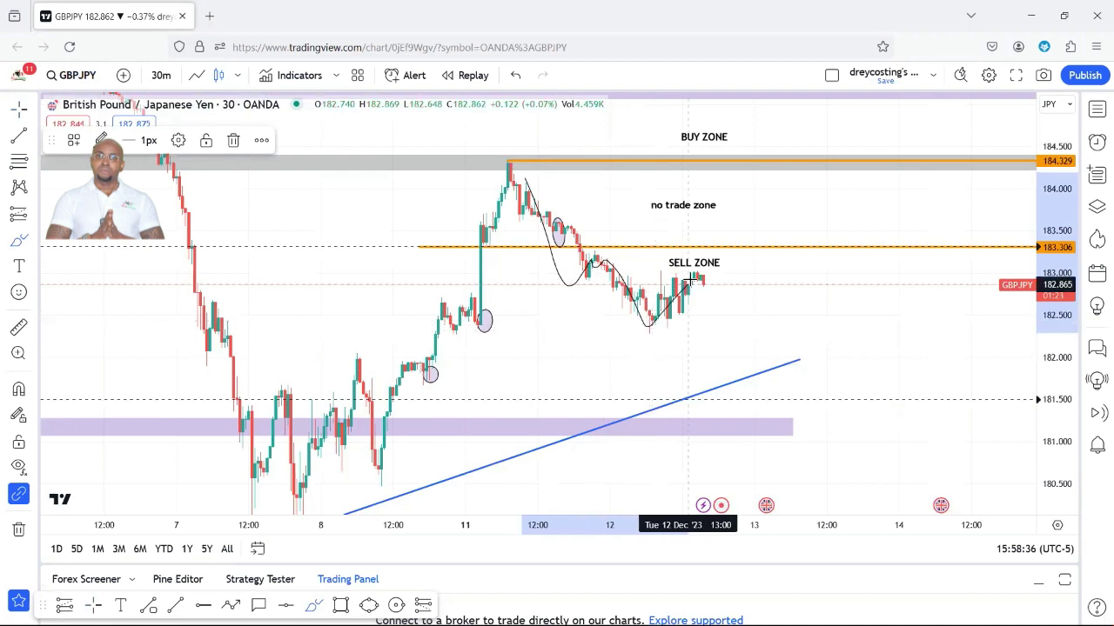
{"action": "mouse_move", "coordinate": [339, 262]}
{"action": "left_mouse_down"}
{"action": "mouse_move", "coordinate": [726, 268]}
{"action": "mouse_move", "coordinate": [333, 267]}
{"action": "left_mouse_up"}
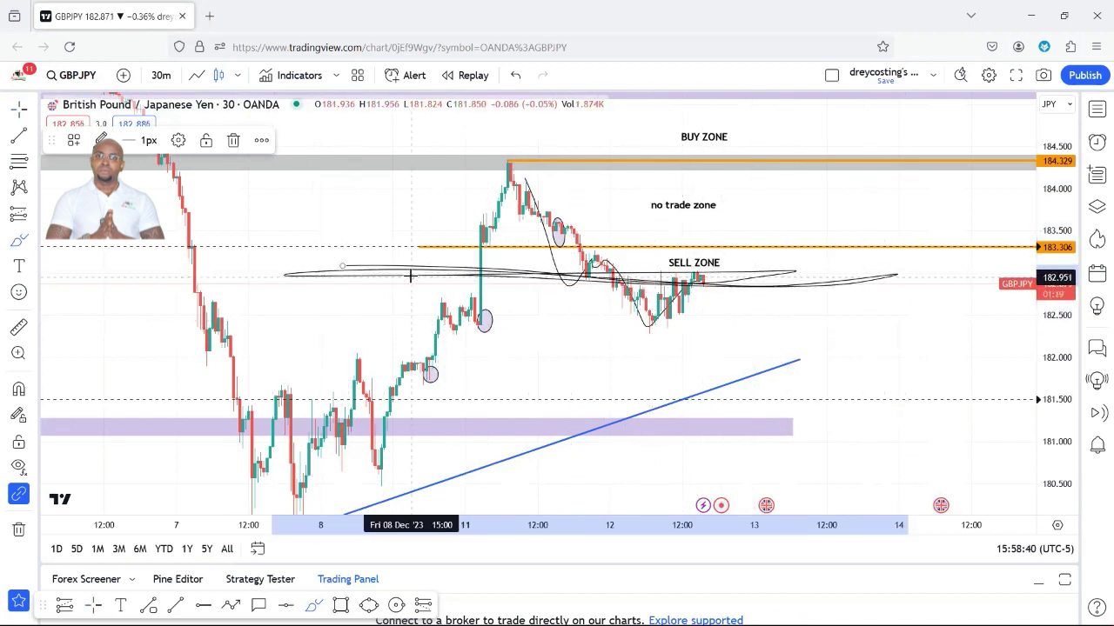
{"action": "key", "text": "ctrl+z"}
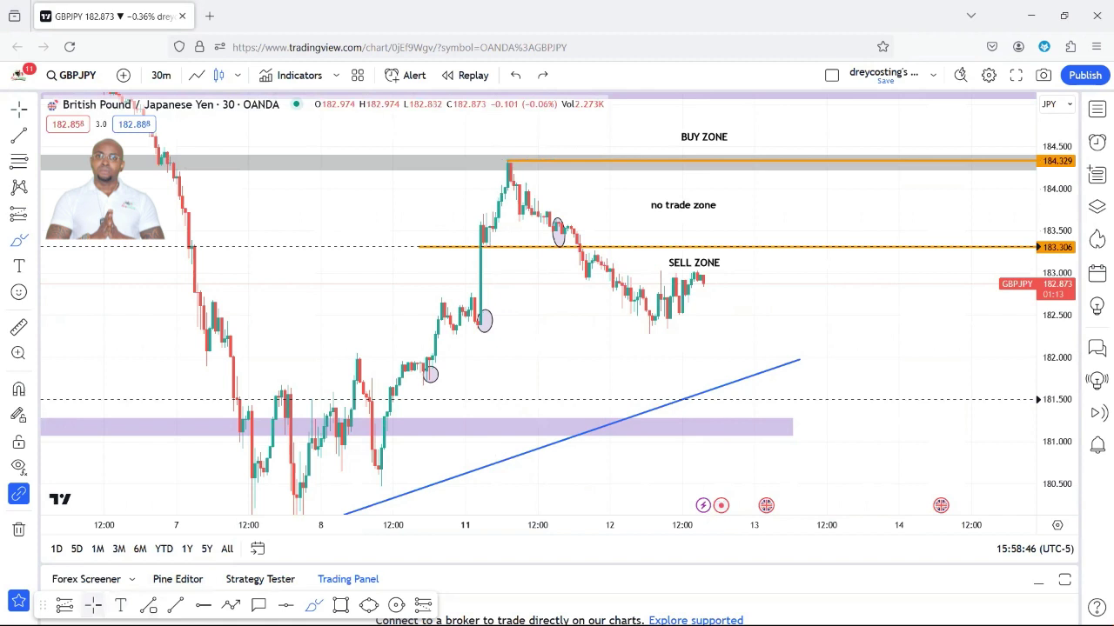
Step: Remove the "no trade zone" label and the orange horizontal line at 184.329
{"action": "right_click", "coordinate": [662, 210]}
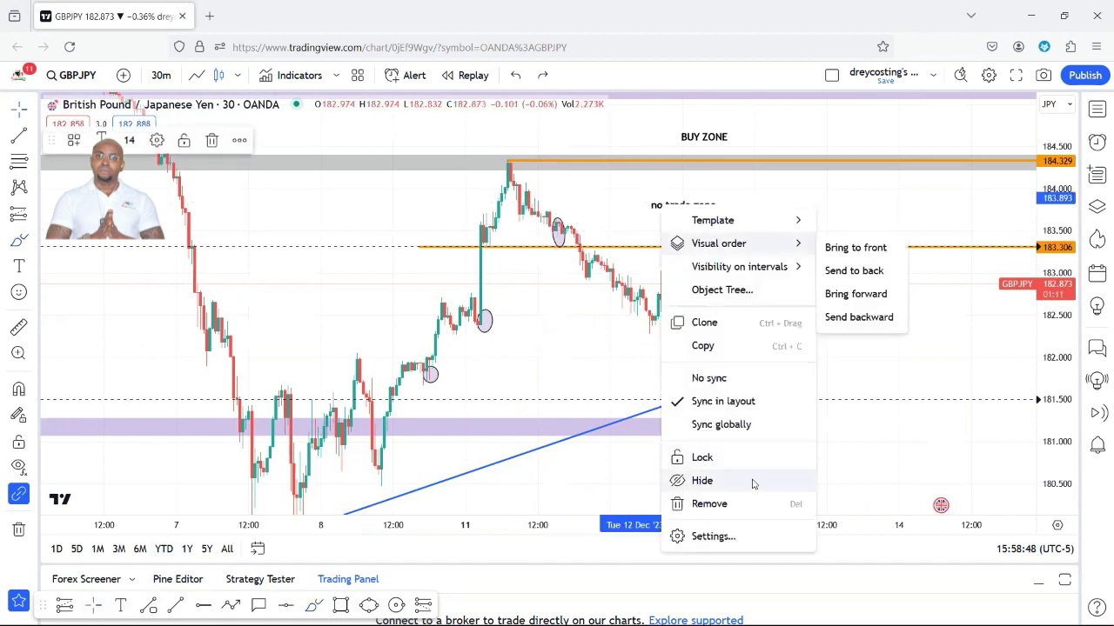
{"action": "left_click", "coordinate": [715, 503]}
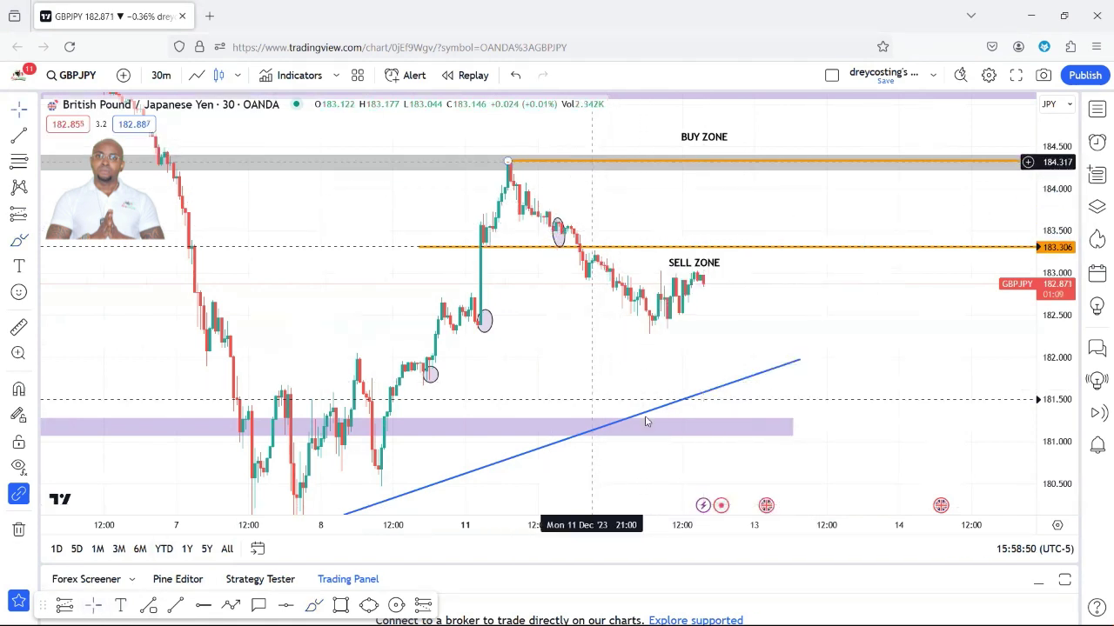
{"action": "right_click", "coordinate": [591, 162]}
{"action": "left_click", "coordinate": [687, 492]}
Step: Move the BUY ZONE label just above and the SELL ZONE label just below the orange 183.306 line
{"action": "left_click_drag", "start_coordinate": [703, 130], "coordinate": [751, 226]}
{"action": "left_click_drag", "start_coordinate": [704, 263], "coordinate": [773, 266]}
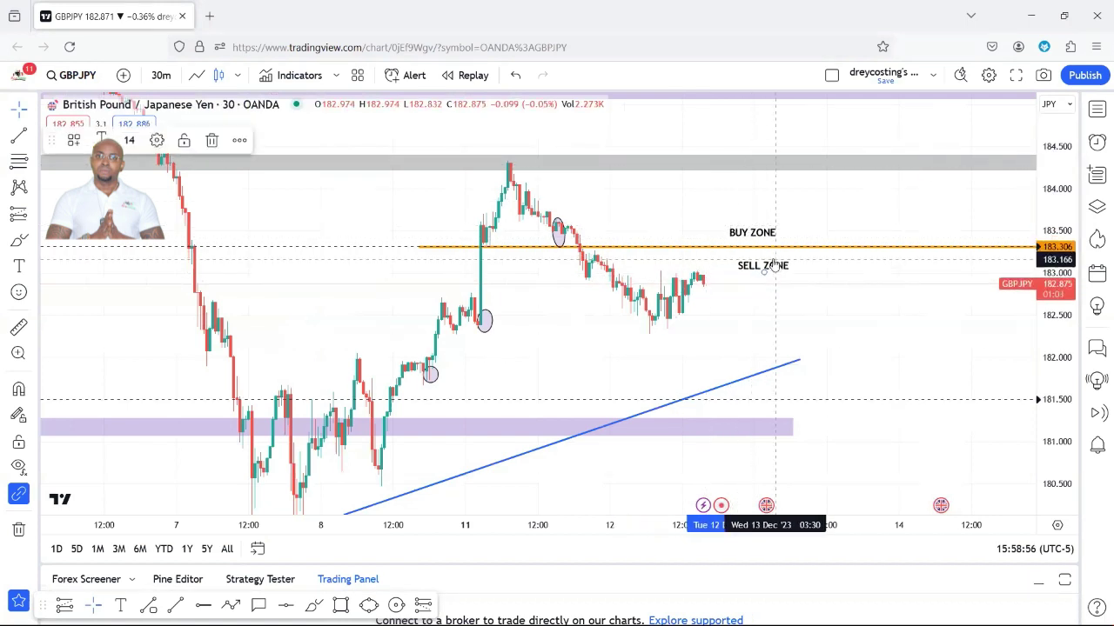
Step: Replace the rising trendline with a descending one along the highs, from about 185.093 on 8 Dec to about 180.847 on 14 Dec
{"action": "right_click", "coordinate": [787, 365]}
{"action": "left_click", "coordinate": [825, 576]}
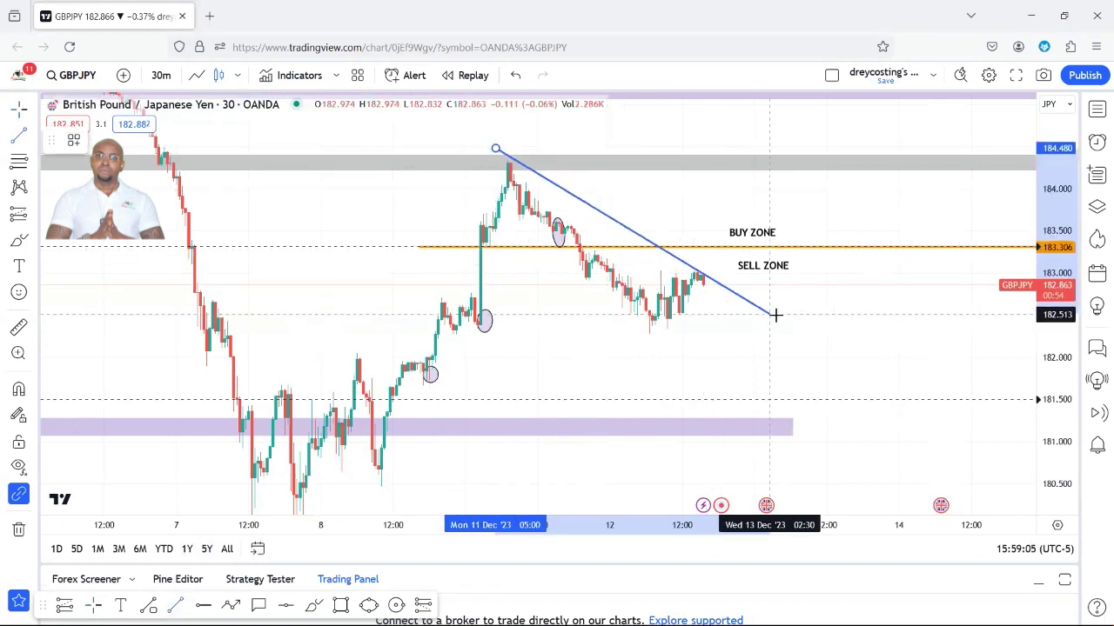
{"action": "left_click_drag", "start_coordinate": [925, 433], "coordinate": [998, 452]}
{"action": "scroll", "coordinate": [867, 214], "scroll_direction": "down", "scroll_amount": 3}
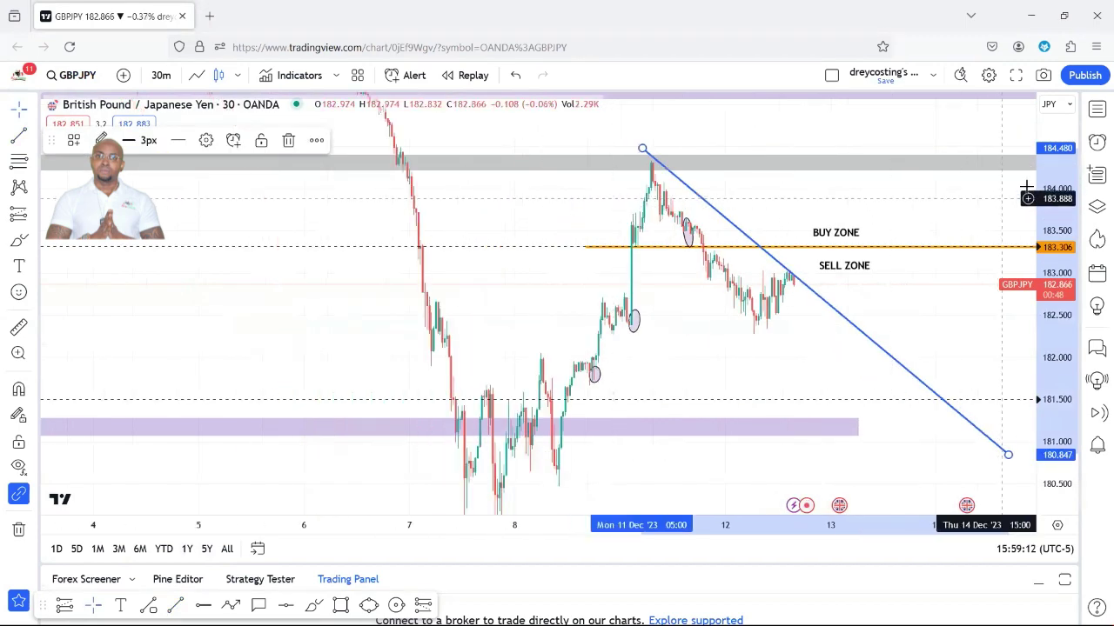
{"action": "left_click_drag", "start_coordinate": [1076, 248], "coordinate": [1076, 315]}
{"action": "scroll", "coordinate": [611, 197], "scroll_direction": "up", "scroll_amount": 2}
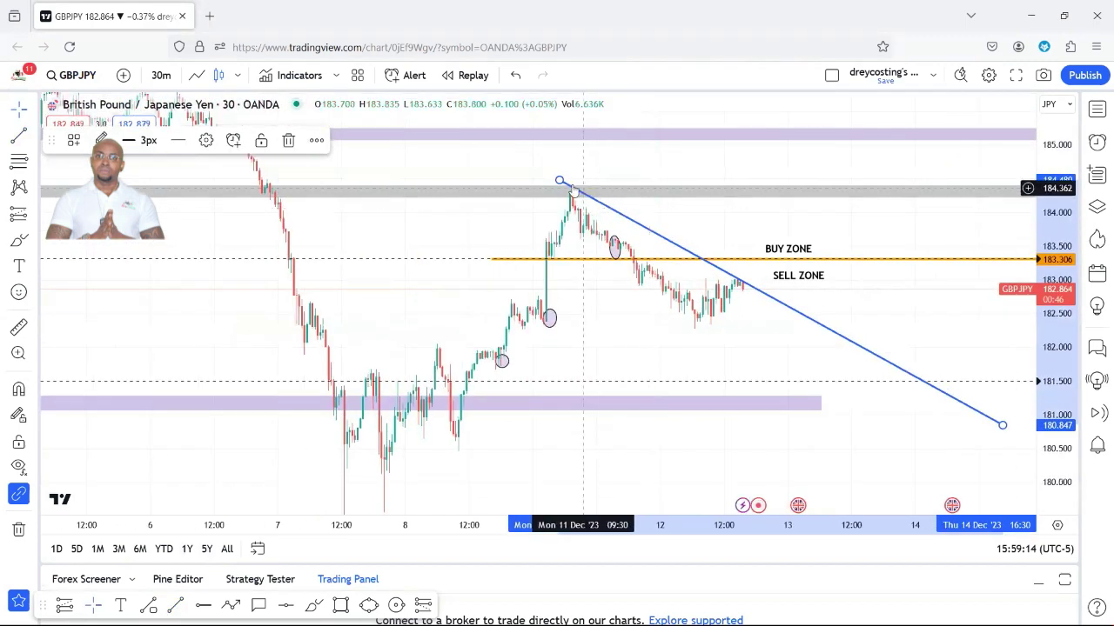
{"action": "left_click_drag", "start_coordinate": [558, 181], "coordinate": [483, 141]}
{"action": "scroll", "coordinate": [760, 348], "scroll_direction": "down", "scroll_amount": 1}
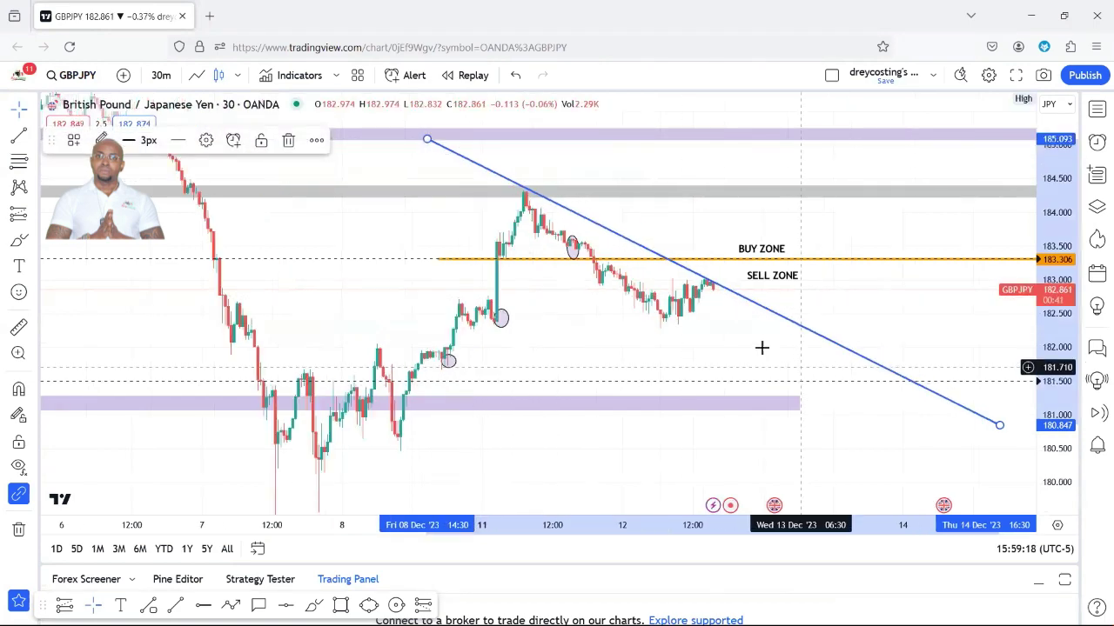
Step: Change the GBPJPY chart interval to 4 hours (240)
{"action": "scroll", "coordinate": [751, 343], "scroll_direction": "up", "scroll_amount": 3}
{"action": "scroll", "coordinate": [751, 343], "scroll_direction": "down", "scroll_amount": 3}
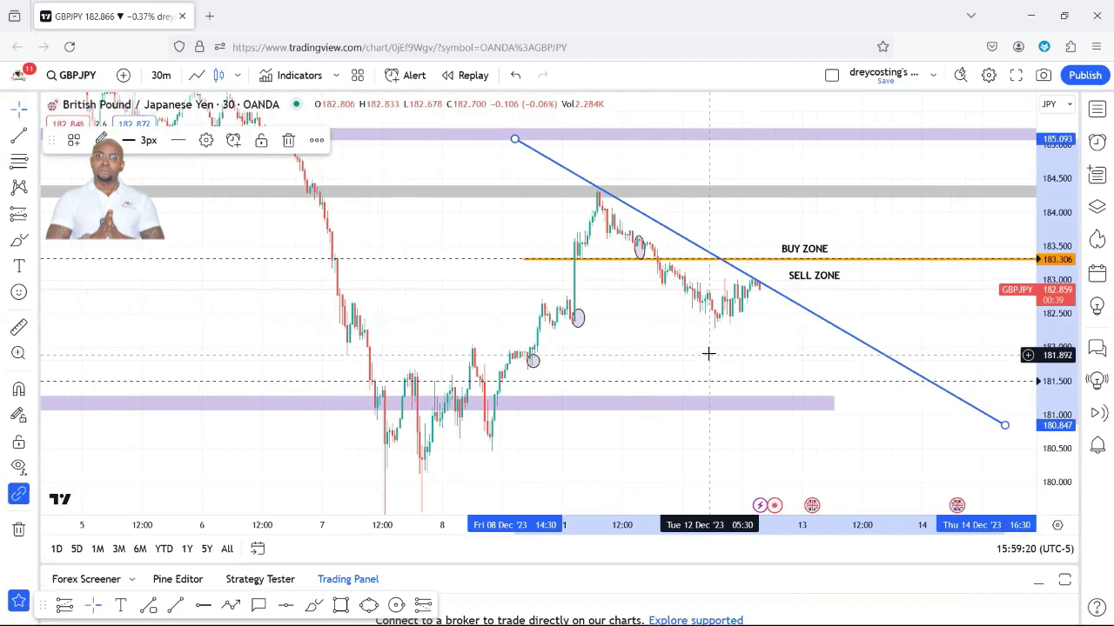
{"action": "scroll", "coordinate": [699, 353], "scroll_direction": "up", "scroll_amount": 1}
{"action": "type", "text": "240"}
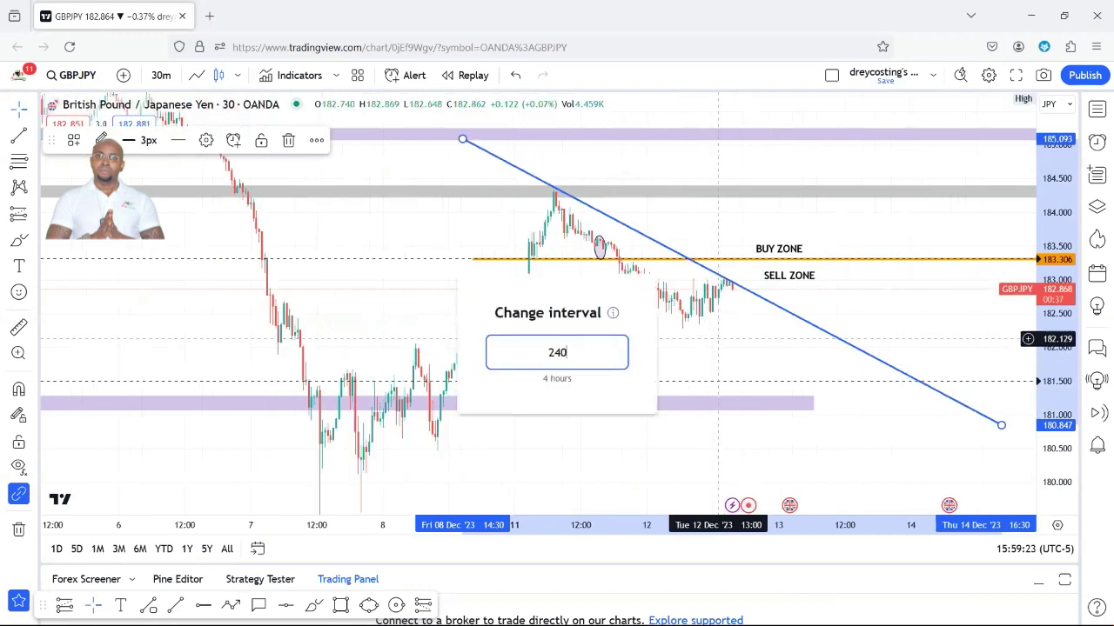
{"action": "key", "text": "Return"}
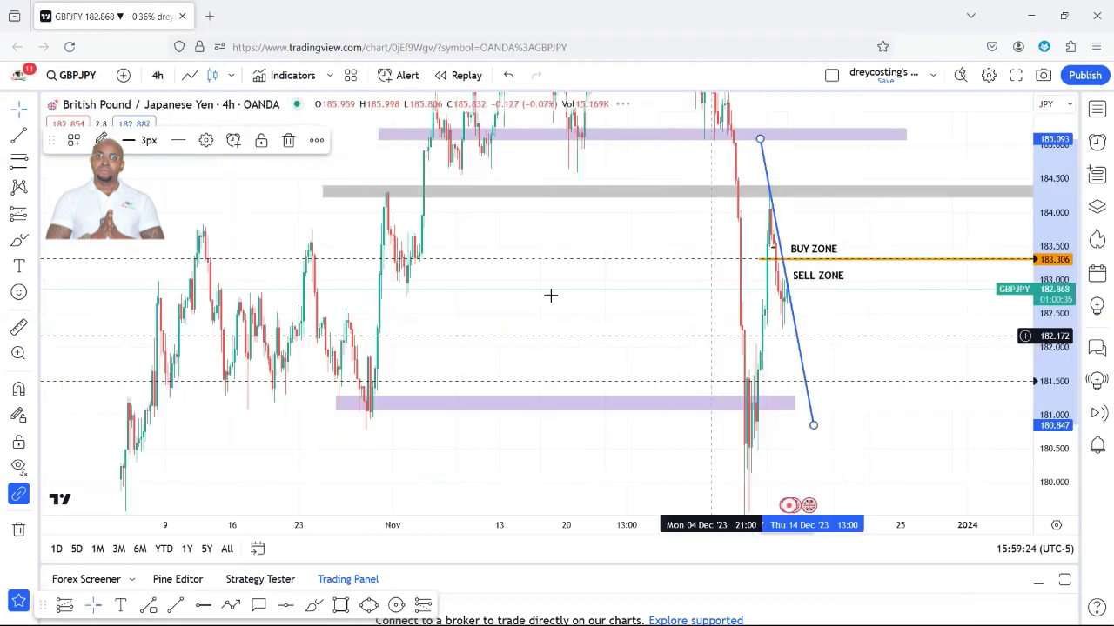
Step: Sketch freehand arcs over the August to October price reactions around the 183.306 level, and undo the strokes
{"action": "scroll", "coordinate": [482, 293], "scroll_direction": "down", "scroll_amount": 2}
{"action": "scroll", "coordinate": [479, 293], "scroll_direction": "up", "scroll_amount": 2}
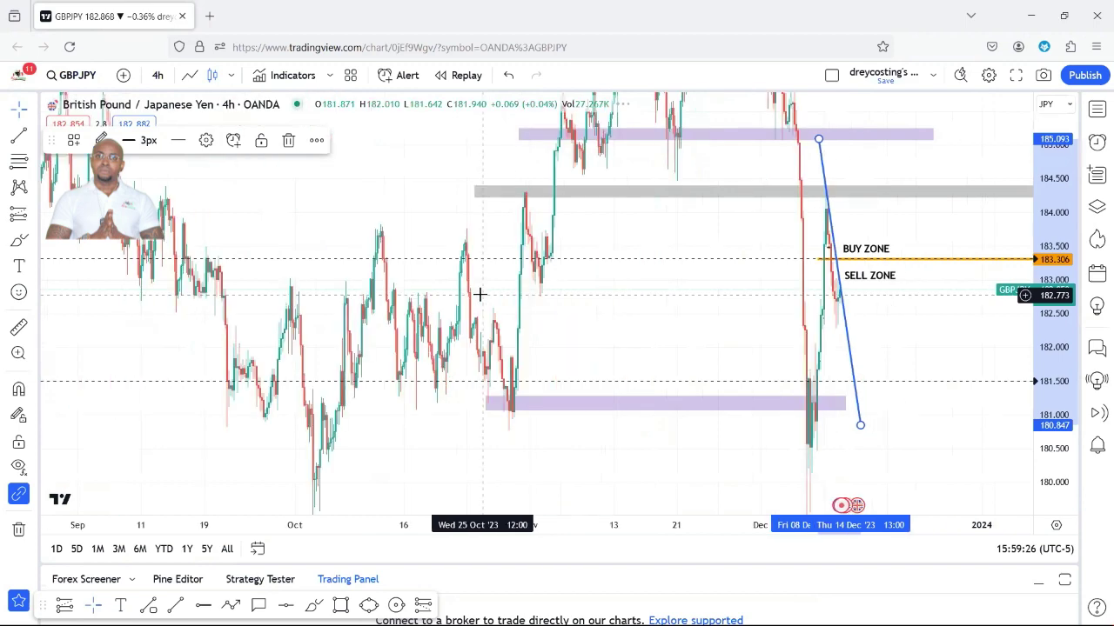
{"action": "scroll", "coordinate": [479, 293], "scroll_direction": "down", "scroll_amount": 1}
{"action": "left_click_drag", "start_coordinate": [580, 317], "coordinate": [933, 318]}
{"action": "mouse_move", "coordinate": [52, 282]}
{"action": "left_mouse_down"}
{"action": "mouse_move", "coordinate": [97, 280]}
{"action": "mouse_move", "coordinate": [111, 300]}
{"action": "left_mouse_up"}
{"action": "left_click_drag", "start_coordinate": [409, 272], "coordinate": [430, 253]}
{"action": "left_click_drag", "start_coordinate": [528, 278], "coordinate": [530, 279]}
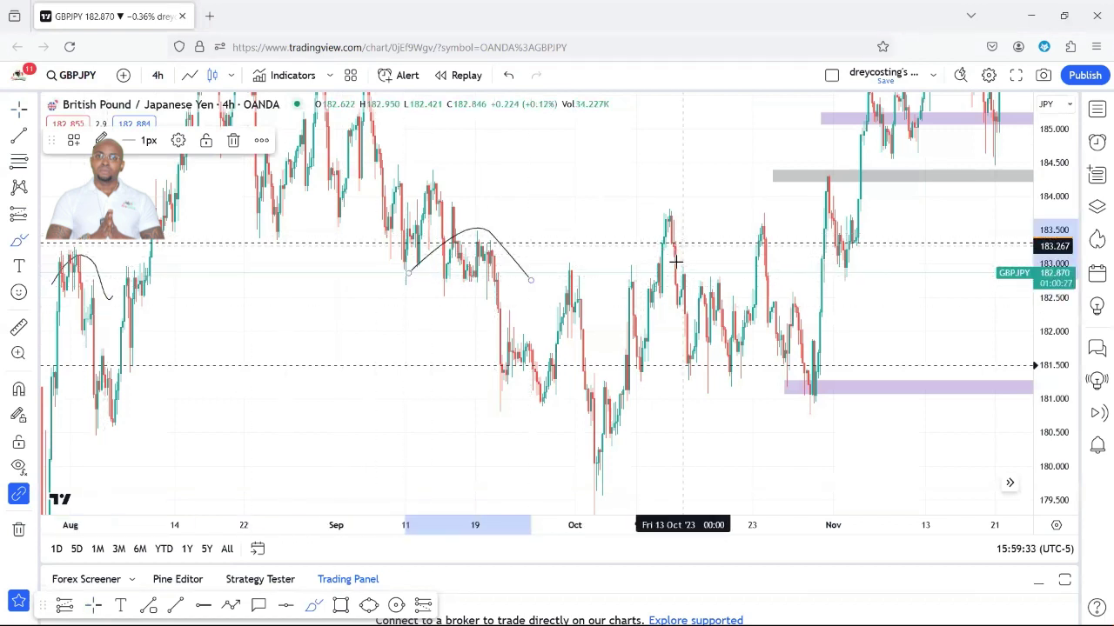
{"action": "mouse_move", "coordinate": [655, 262]}
{"action": "left_mouse_down"}
{"action": "mouse_move", "coordinate": [751, 211]}
{"action": "mouse_move", "coordinate": [820, 244]}
{"action": "left_mouse_up"}
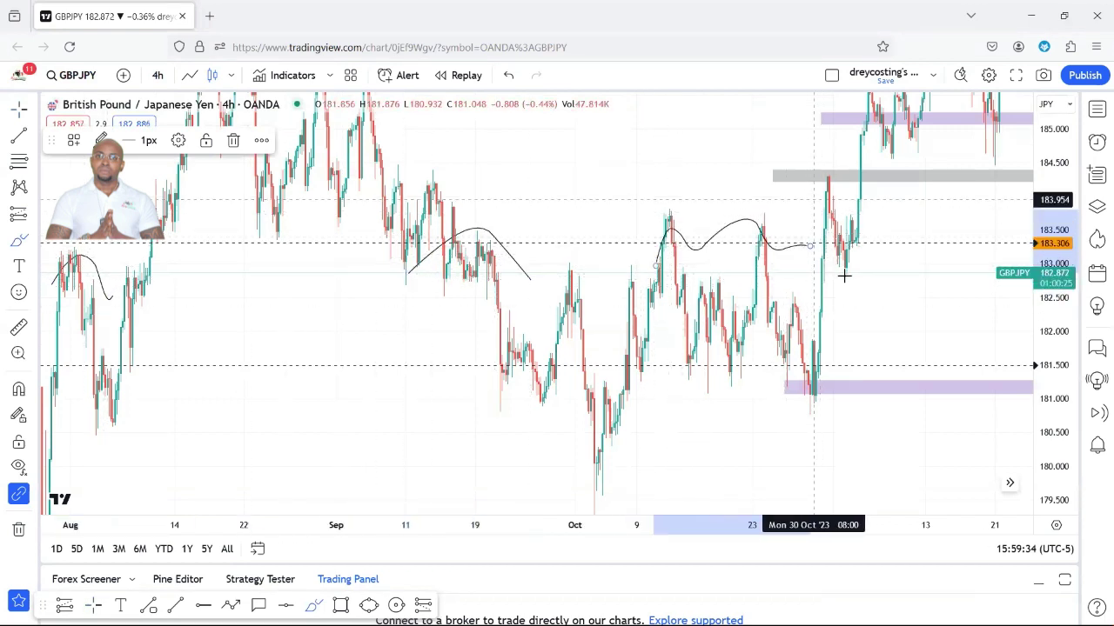
{"action": "key", "text": "ctrl+z"}
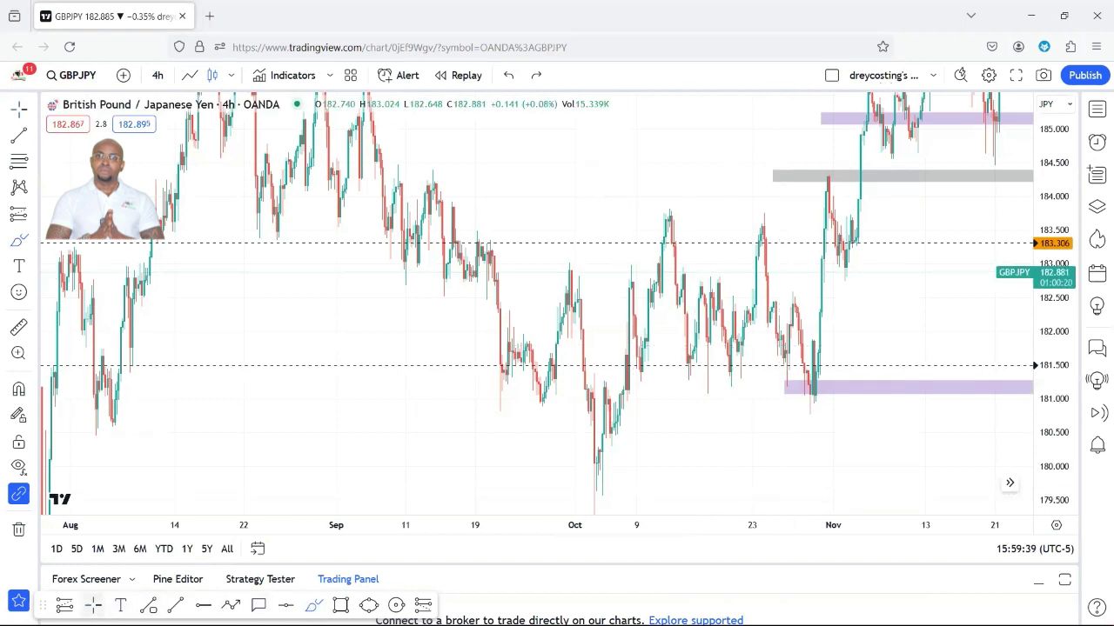
Step: Change the GBPJPY chart interval to 30 minutes
{"action": "type", "text": "30"}
{"action": "key", "text": "Return"}
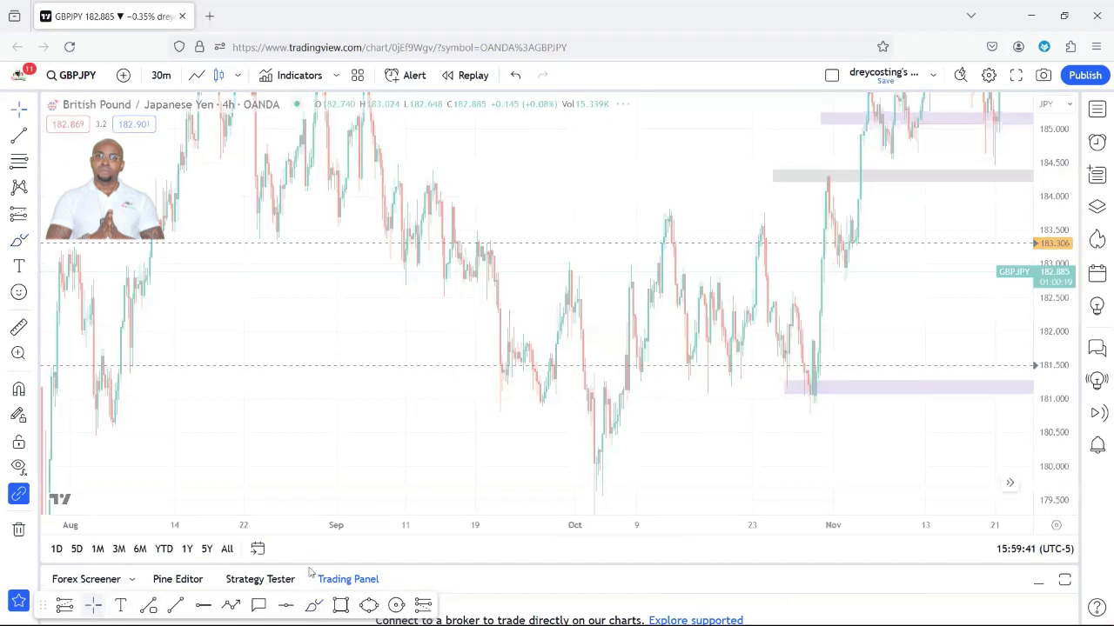
{"action": "left_click_drag", "start_coordinate": [654, 287], "coordinate": [309, 308]}
{"action": "scroll", "coordinate": [496, 297], "scroll_direction": "up", "scroll_amount": 3}
{"action": "left_click_drag", "start_coordinate": [624, 203], "coordinate": [730, 228]}
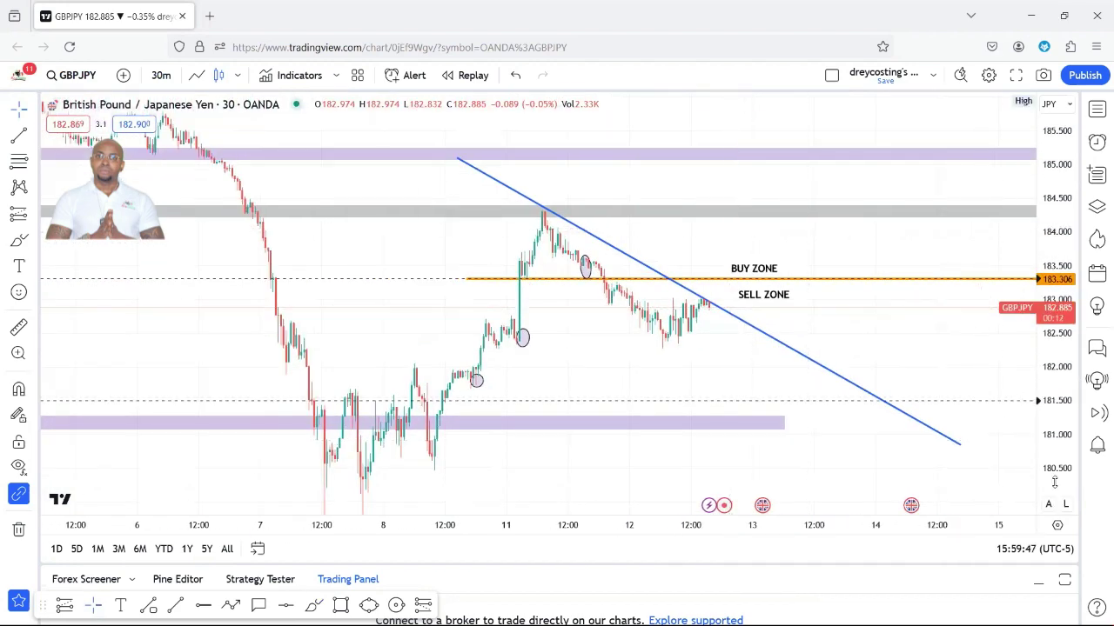
{"action": "left_click_drag", "start_coordinate": [1055, 482], "coordinate": [1055, 444]}
{"action": "left_click_drag", "start_coordinate": [708, 370], "coordinate": [651, 363]}
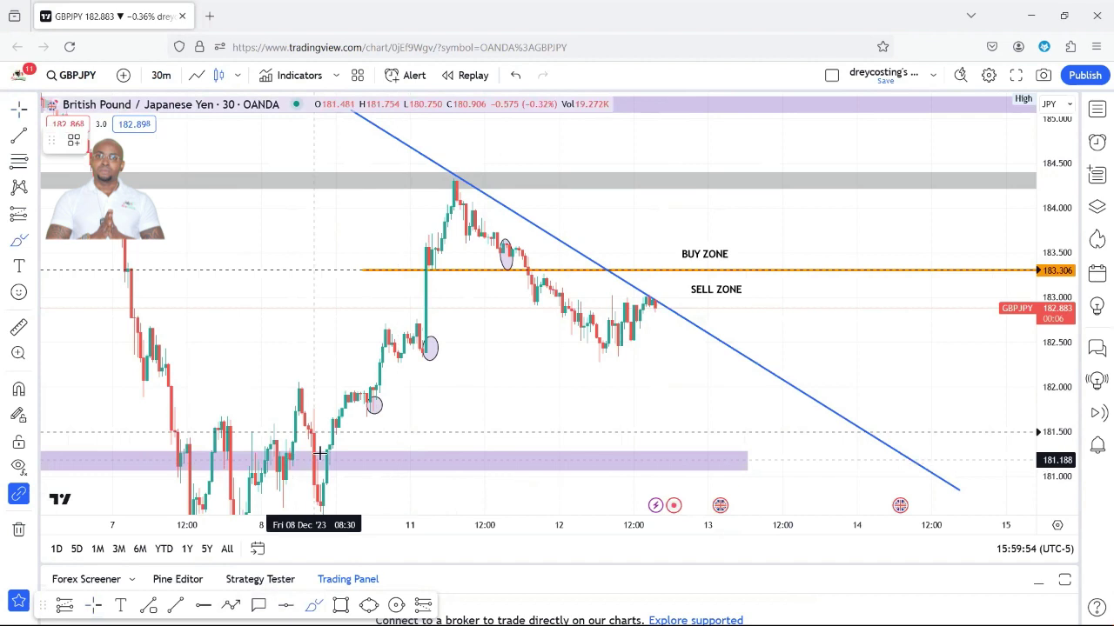
Step: Trace the lower purple zone and the descending trendline with freehand brush strokes, and undo the strokes
{"action": "mouse_move", "coordinate": [201, 461]}
{"action": "left_mouse_down"}
{"action": "mouse_move", "coordinate": [589, 455]}
{"action": "mouse_move", "coordinate": [616, 473]}
{"action": "left_mouse_up"}
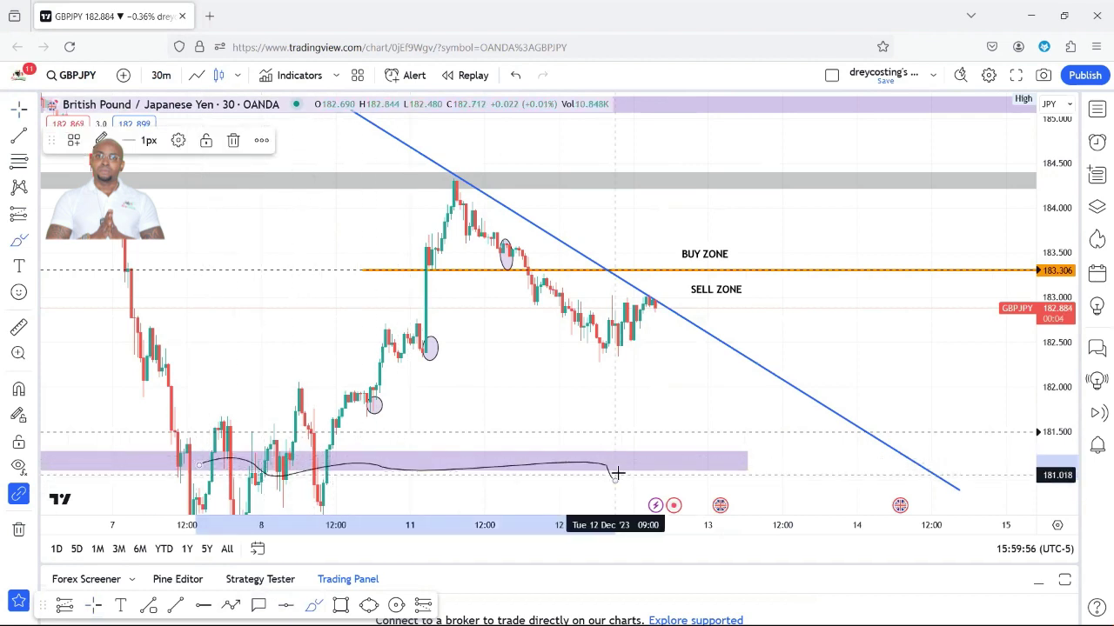
{"action": "key", "text": "ctrl+z"}
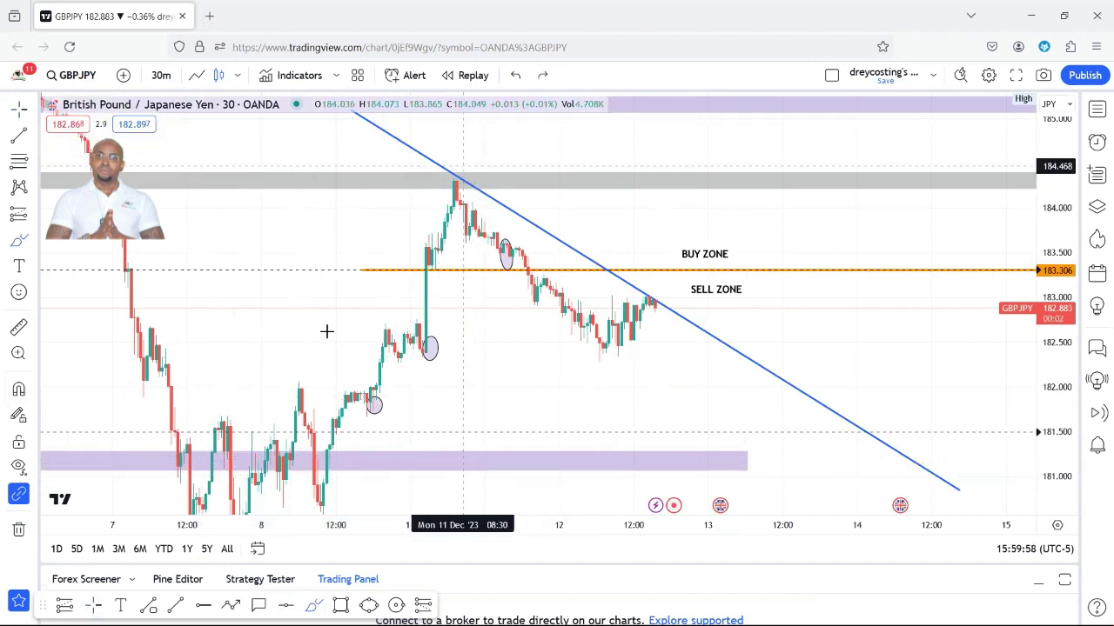
{"action": "left_click_drag", "start_coordinate": [423, 134], "coordinate": [921, 413]}
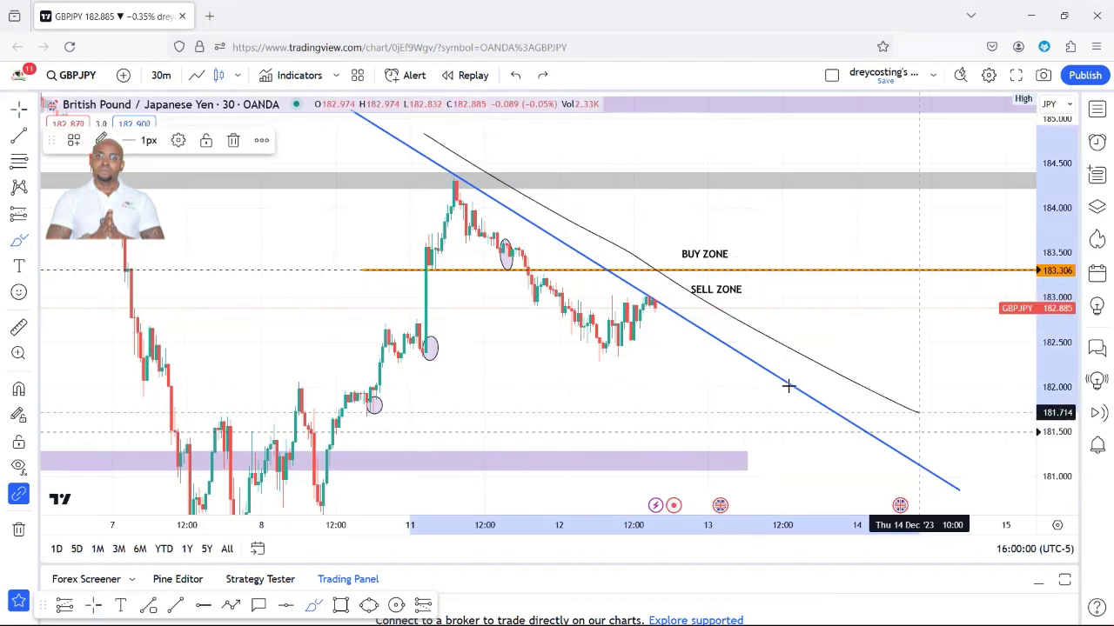
{"action": "mouse_move", "coordinate": [457, 185]}
{"action": "left_mouse_down"}
{"action": "mouse_move", "coordinate": [591, 278]}
{"action": "mouse_move", "coordinate": [780, 354]}
{"action": "mouse_move", "coordinate": [957, 491]}
{"action": "left_mouse_up"}
{"action": "key", "text": "ctrl+z"}
{"action": "key", "text": "ctrl+z"}
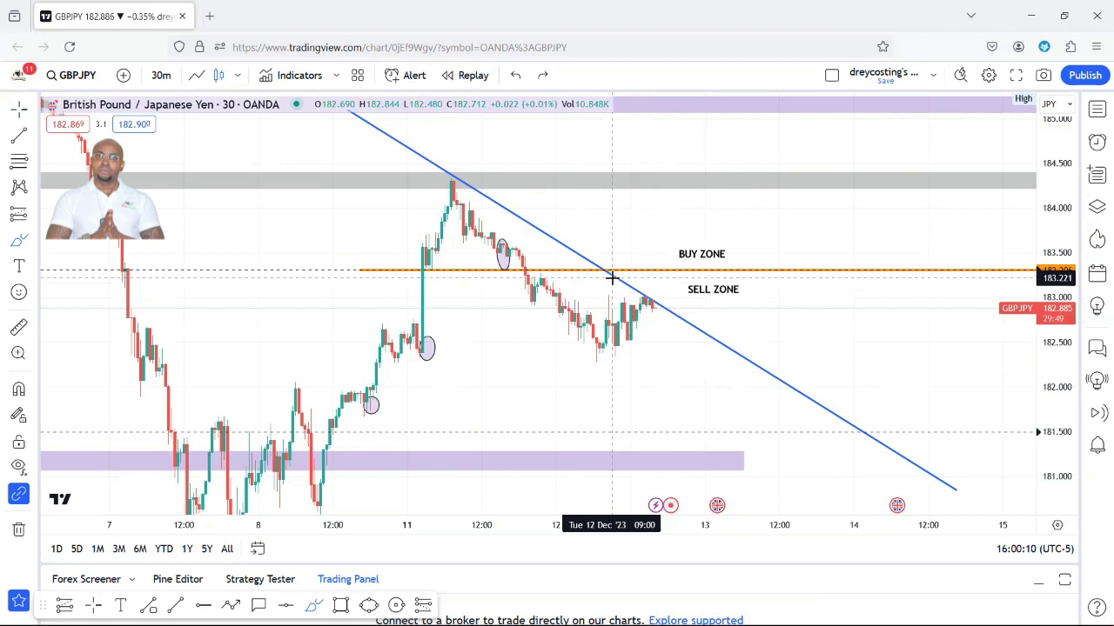
Step: Sketch the bearish scenario of a rejection below the 183.306 line with a drop to about 180.920, and remove the strokes
{"action": "left_click_drag", "start_coordinate": [613, 276], "coordinate": [685, 293]}
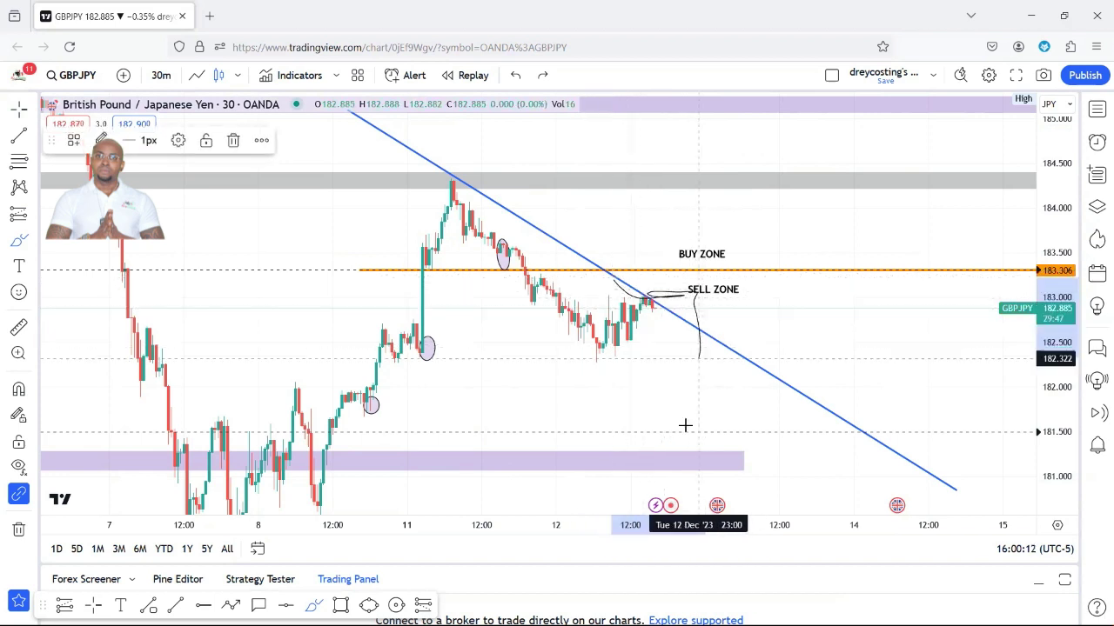
{"action": "key", "text": "Delete"}
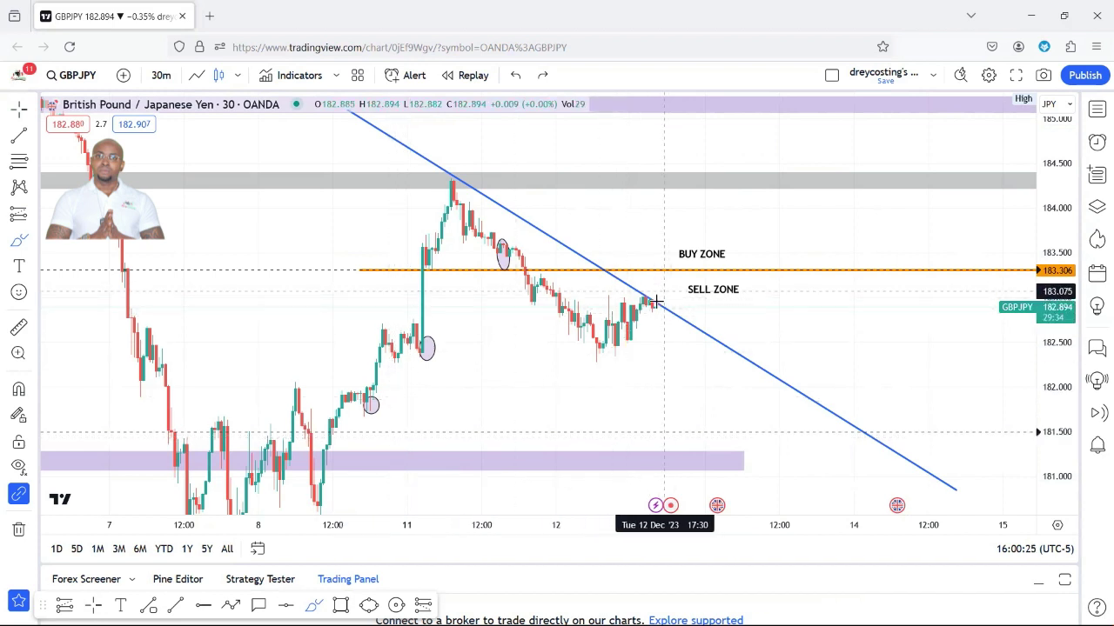
{"action": "left_click_drag", "start_coordinate": [597, 295], "coordinate": [826, 305]}
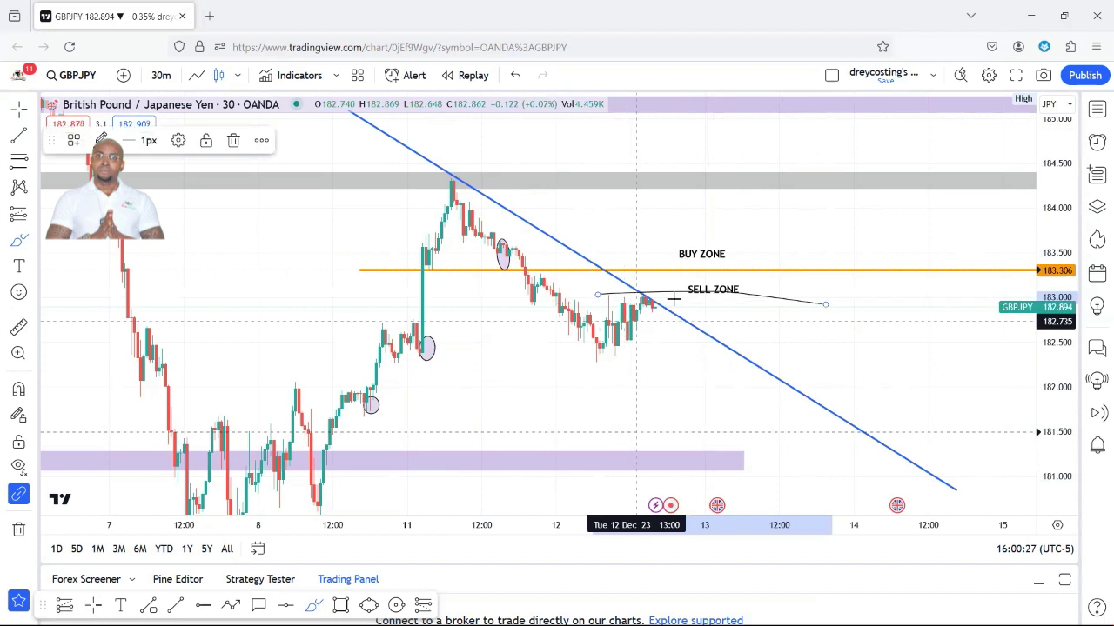
{"action": "left_click_drag", "start_coordinate": [671, 295], "coordinate": [679, 309]}
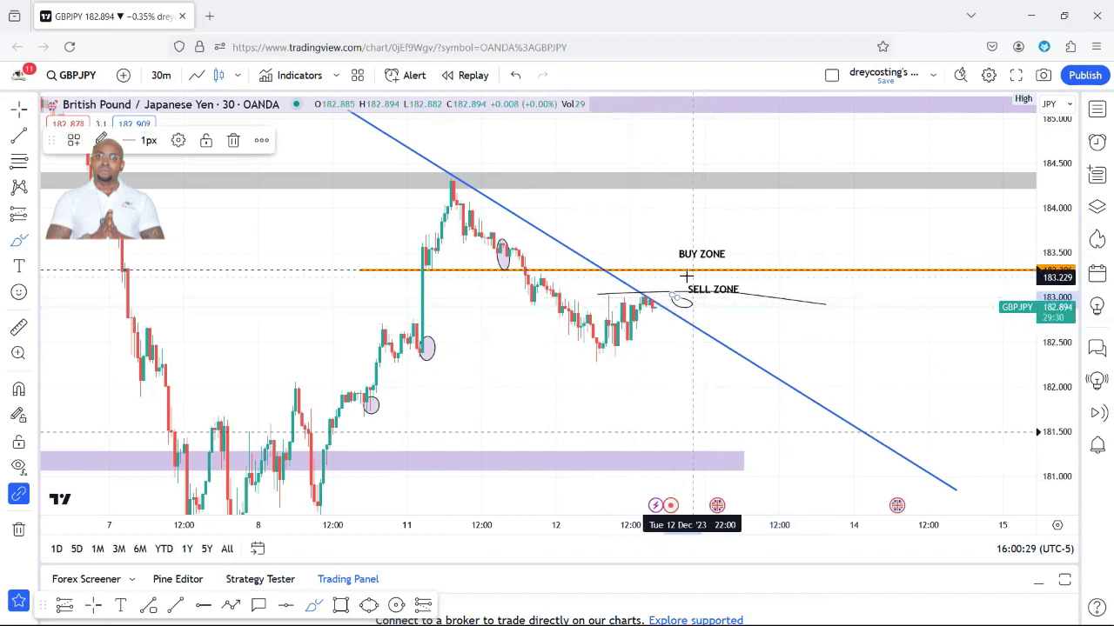
{"action": "mouse_move", "coordinate": [713, 302]}
{"action": "left_mouse_down"}
{"action": "mouse_move", "coordinate": [714, 288]}
{"action": "mouse_move", "coordinate": [735, 395]}
{"action": "left_mouse_up"}
{"action": "left_click_drag", "start_coordinate": [750, 458], "coordinate": [752, 470]}
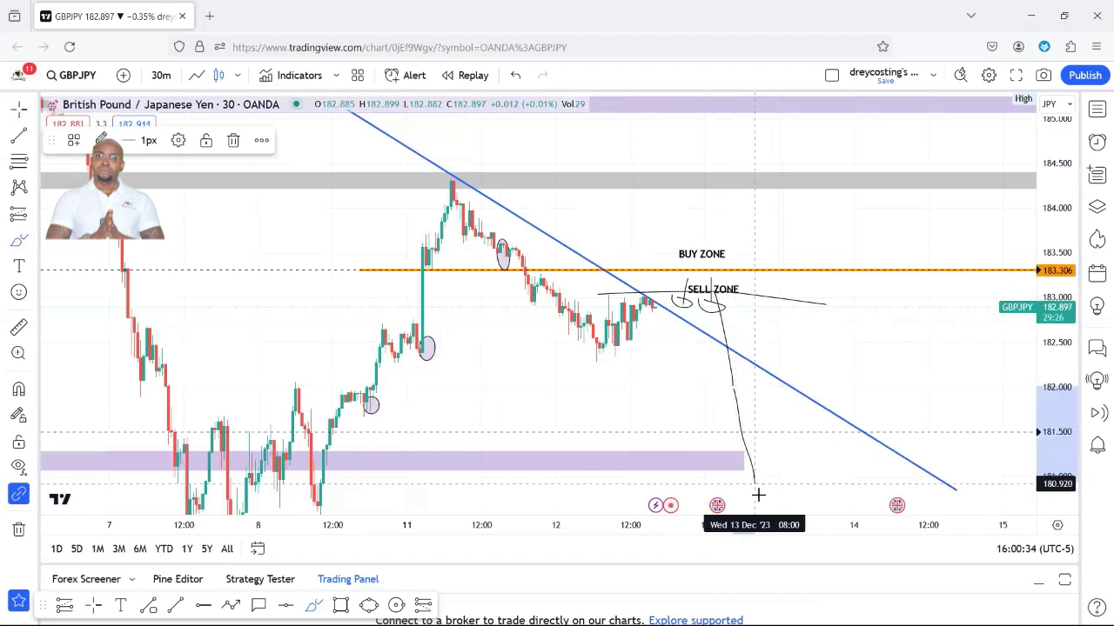
{"action": "key", "text": "ctrl+z"}
{"action": "key", "text": "ctrl+z"}
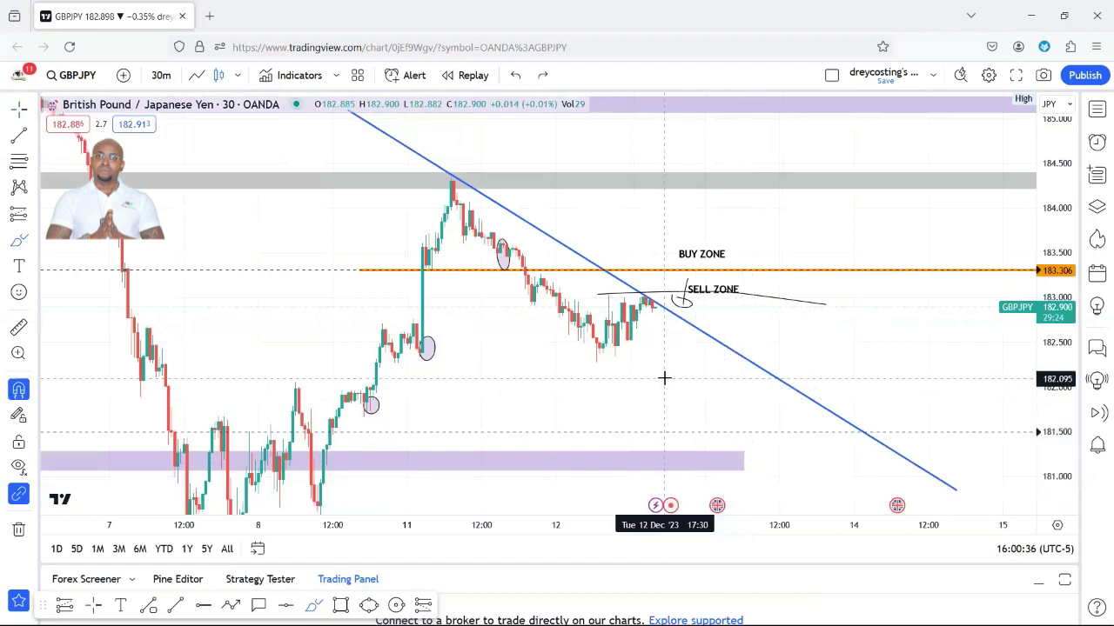
{"action": "key", "text": "ctrl+z"}
{"action": "key", "text": "ctrl+z"}
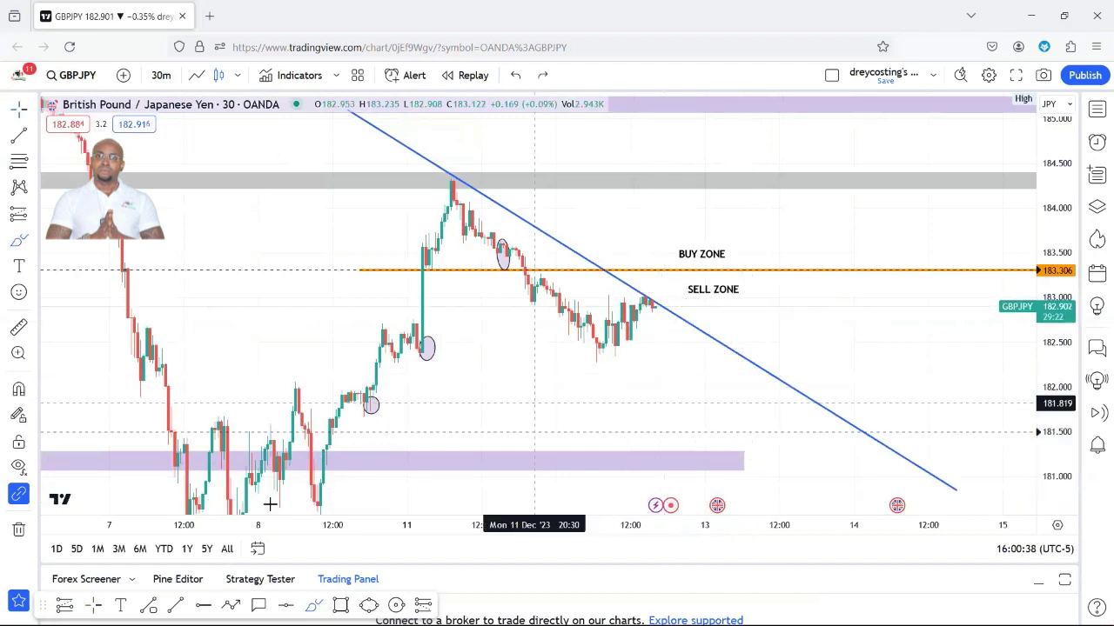
Step: Sketch the bullish scenario of a trendline breakout, a retest of the 183.306 line and a further rise, and undo the strokes
{"action": "mouse_move", "coordinate": [626, 337]}
{"action": "left_mouse_down"}
{"action": "mouse_move", "coordinate": [681, 208]}
{"action": "mouse_move", "coordinate": [730, 261]}
{"action": "mouse_move", "coordinate": [722, 253]}
{"action": "left_mouse_up"}
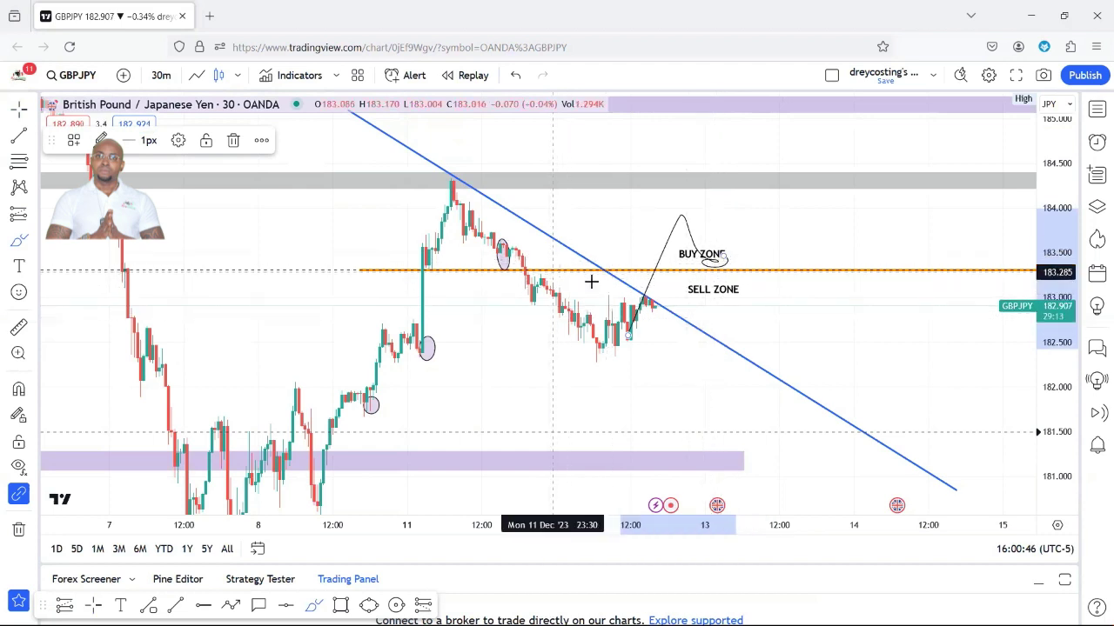
{"action": "mouse_move", "coordinate": [549, 269]}
{"action": "left_mouse_down"}
{"action": "mouse_move", "coordinate": [566, 299]}
{"action": "mouse_move", "coordinate": [531, 272]}
{"action": "left_mouse_up"}
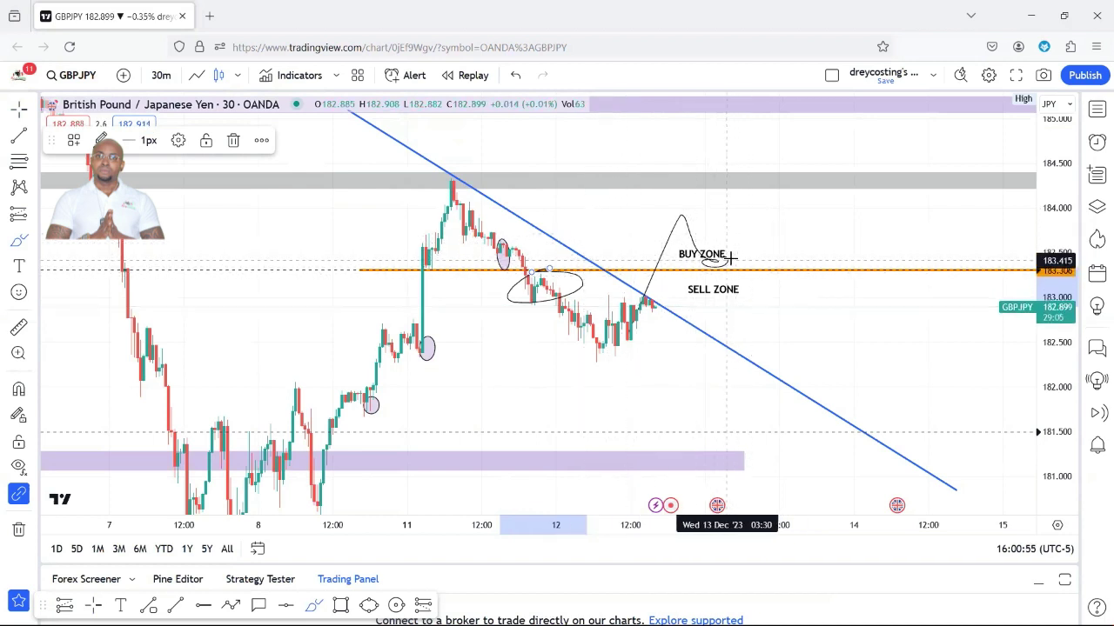
{"action": "mouse_move", "coordinate": [775, 265]}
{"action": "left_mouse_down"}
{"action": "mouse_move", "coordinate": [752, 258]}
{"action": "mouse_move", "coordinate": [753, 300]}
{"action": "mouse_move", "coordinate": [798, 255]}
{"action": "mouse_move", "coordinate": [786, 293]}
{"action": "mouse_move", "coordinate": [844, 146]}
{"action": "left_mouse_up"}
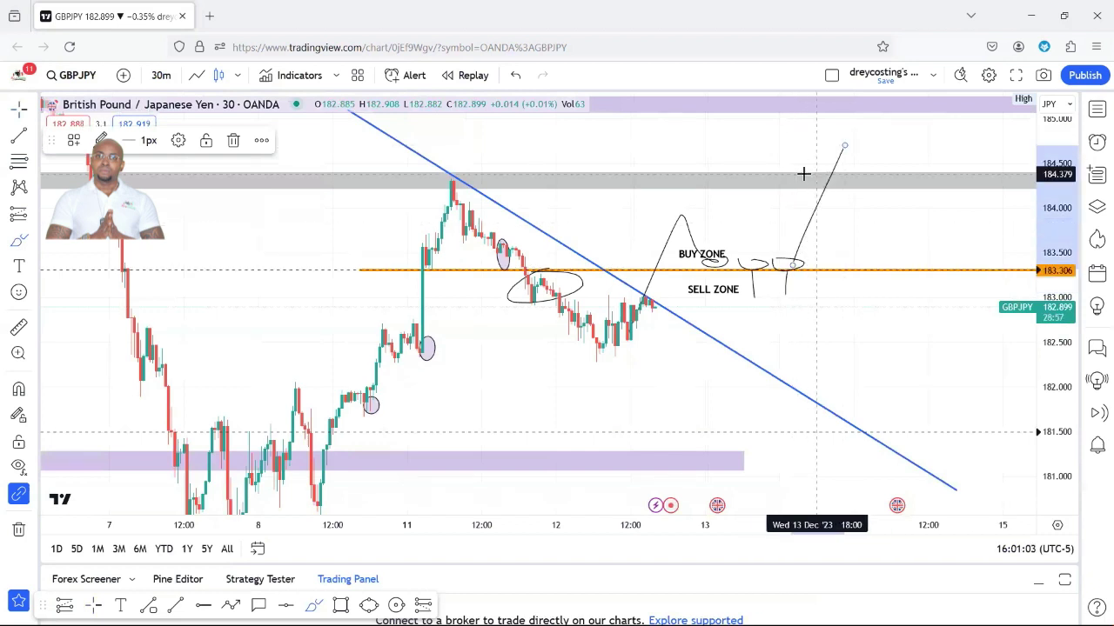
{"action": "key", "text": "ctrl+z"}
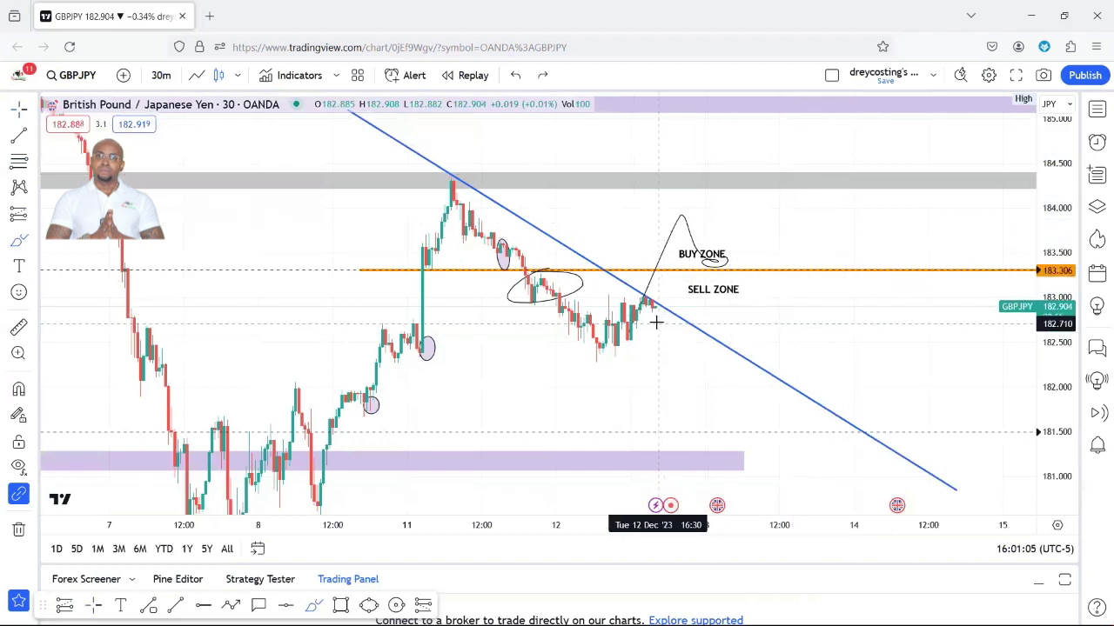
{"action": "key", "text": "ctrl+z"}
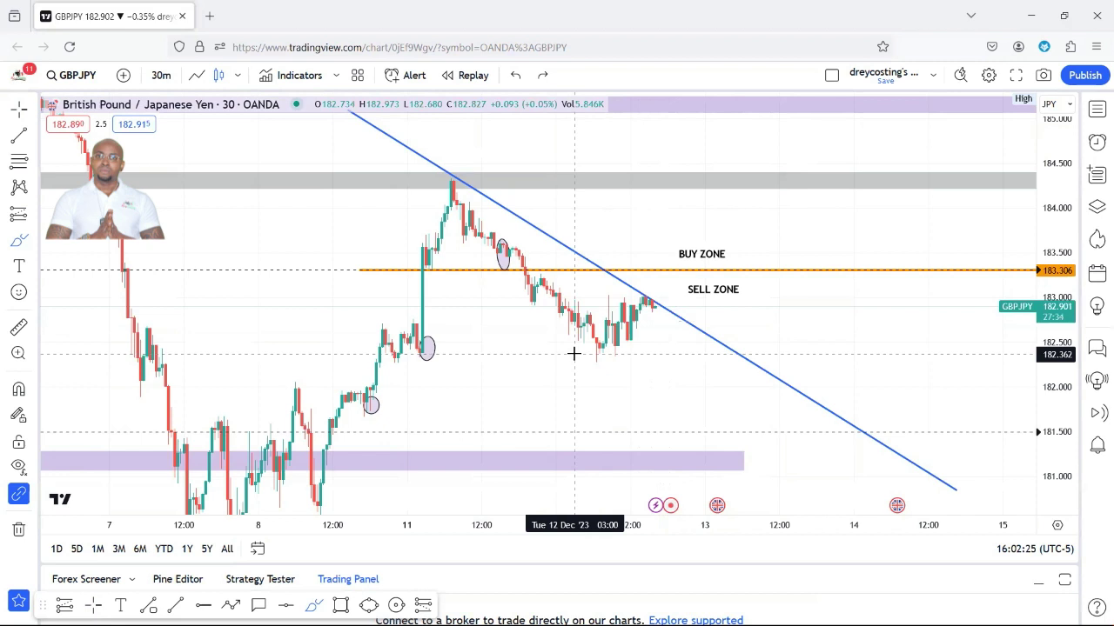
Step: Try a rising trendline along the lows from about 180.205 on 7 Dec with freehand marks for a break, and undo these drawings
{"action": "left_click_drag", "start_coordinate": [1058, 218], "coordinate": [753, 345]}
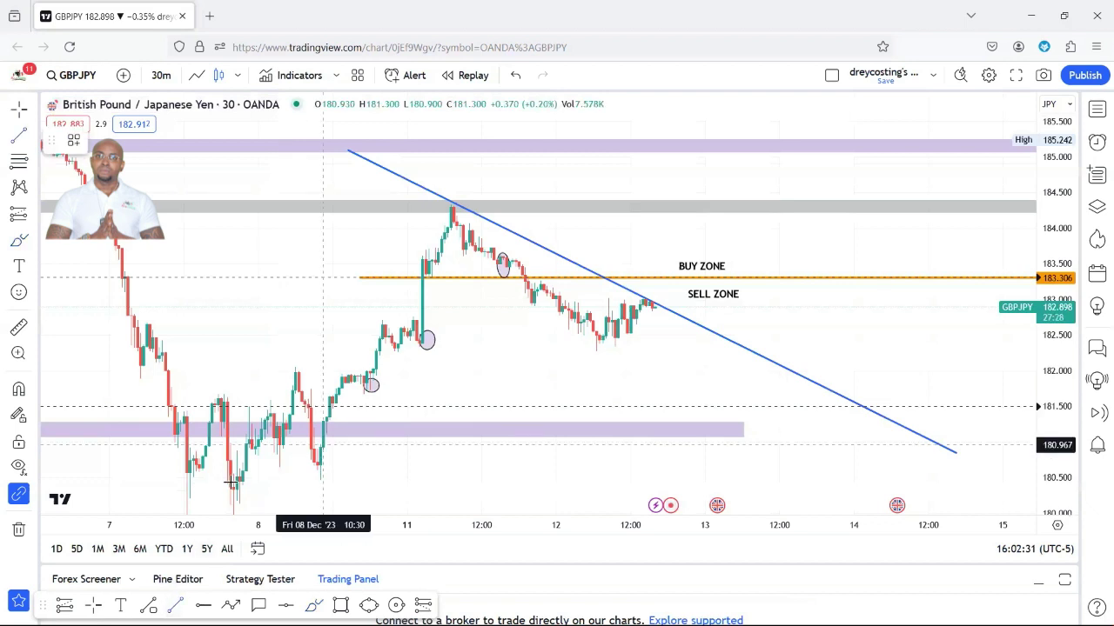
{"action": "left_click", "coordinate": [202, 498]}
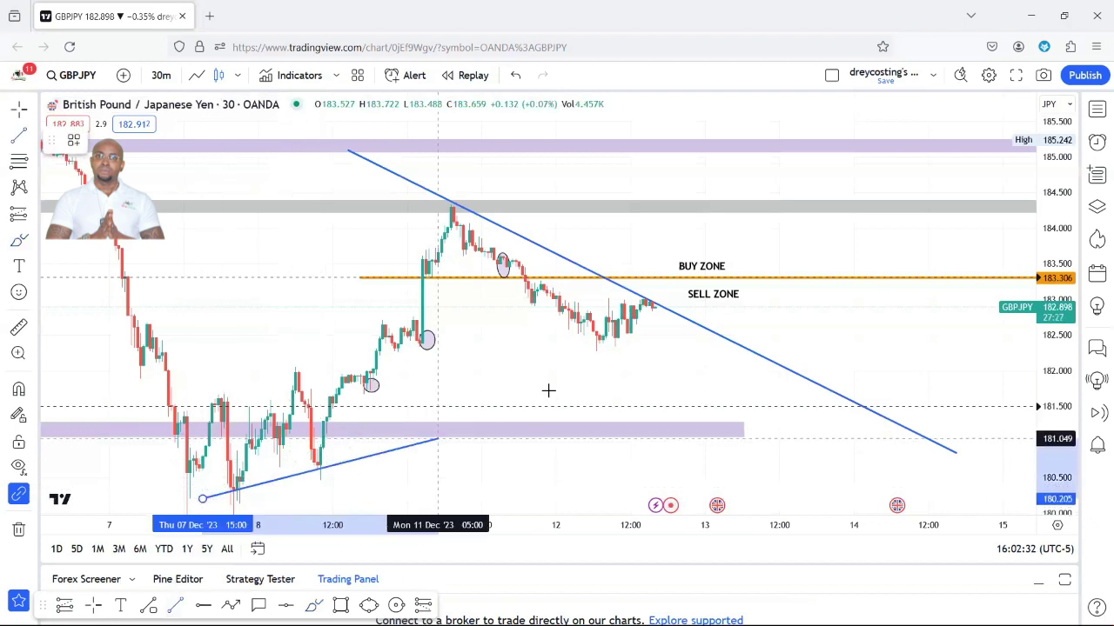
{"action": "left_click", "coordinate": [729, 290]}
{"action": "left_click_drag", "start_coordinate": [620, 322], "coordinate": [605, 331]}
{"action": "left_click_drag", "start_coordinate": [647, 301], "coordinate": [720, 511]}
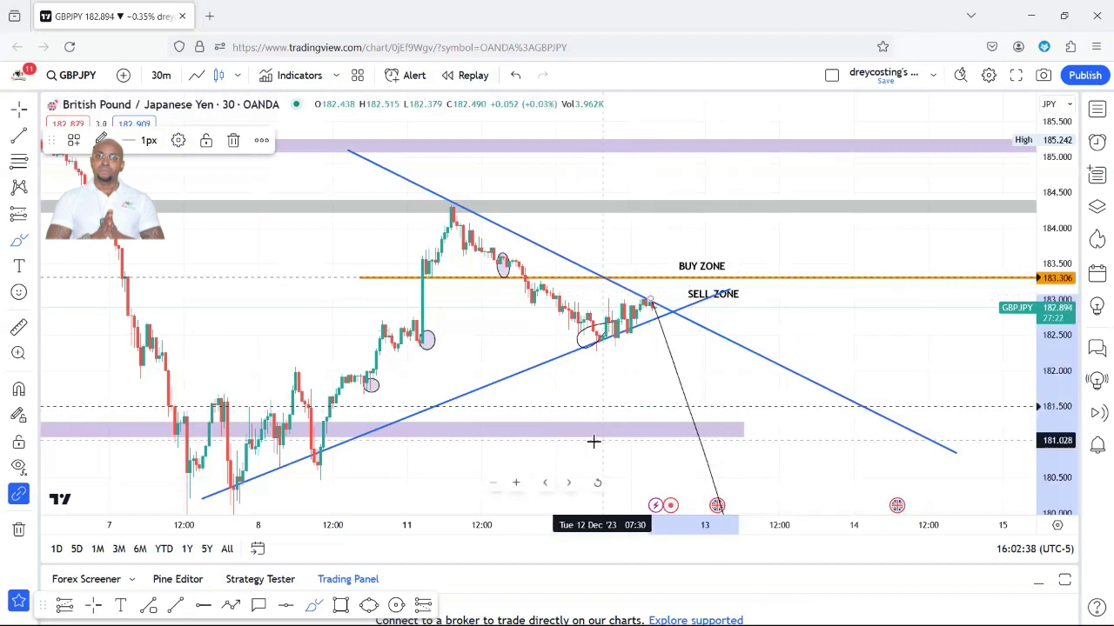
{"action": "key", "text": "ctrl+z"}
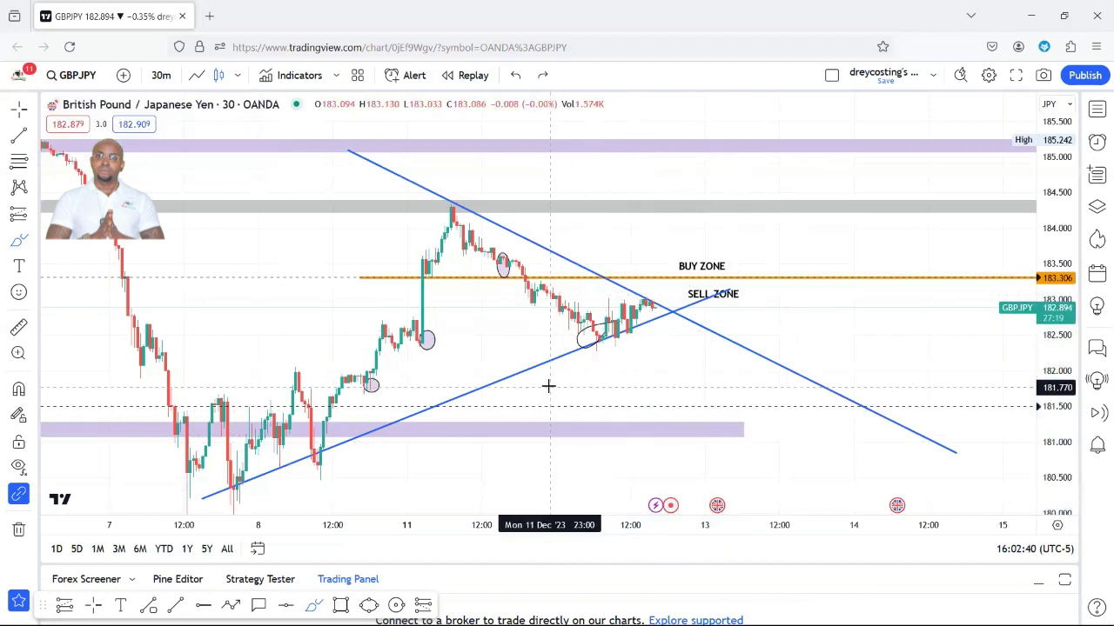
{"action": "key", "text": "ctrl+z"}
Step: Enlarge the ellipse around the 11 Dec candles at the orange 183.306 line
{"action": "scroll", "coordinate": [499, 286], "scroll_direction": "down", "scroll_amount": 2}
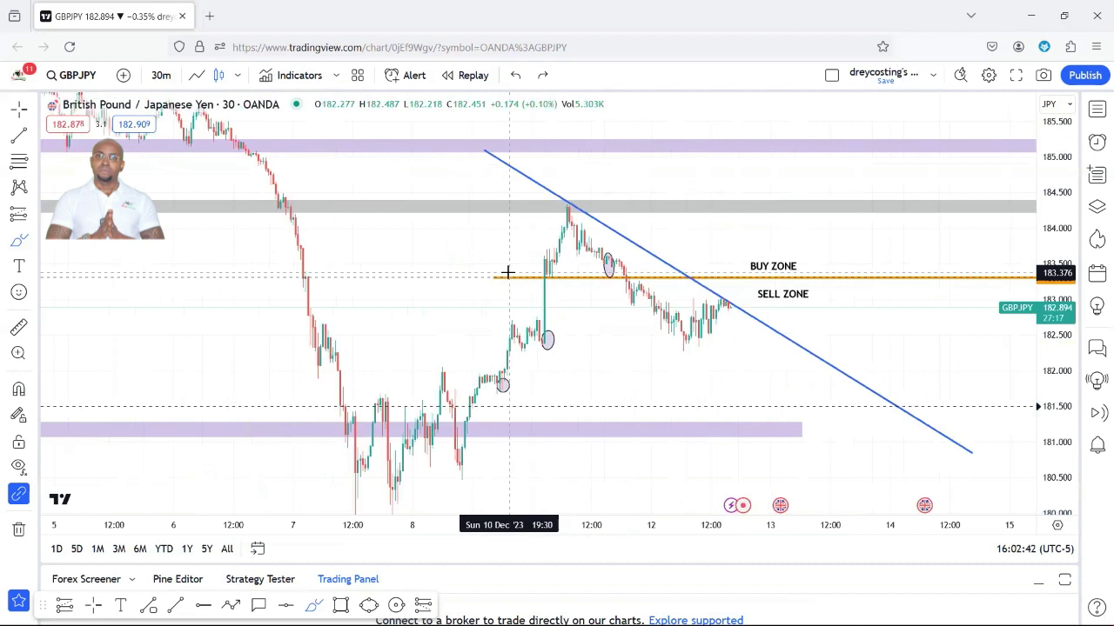
{"action": "scroll", "coordinate": [506, 266], "scroll_direction": "up", "scroll_amount": 2}
{"action": "left_click", "coordinate": [94, 606]}
{"action": "mouse_move", "coordinate": [525, 267]}
{"action": "left_mouse_down"}
{"action": "mouse_move", "coordinate": [553, 272]}
{"action": "mouse_move", "coordinate": [522, 270]}
{"action": "mouse_move", "coordinate": [545, 309]}
{"action": "mouse_move", "coordinate": [562, 285]}
{"action": "left_mouse_up"}
{"action": "left_click", "coordinate": [500, 336]}
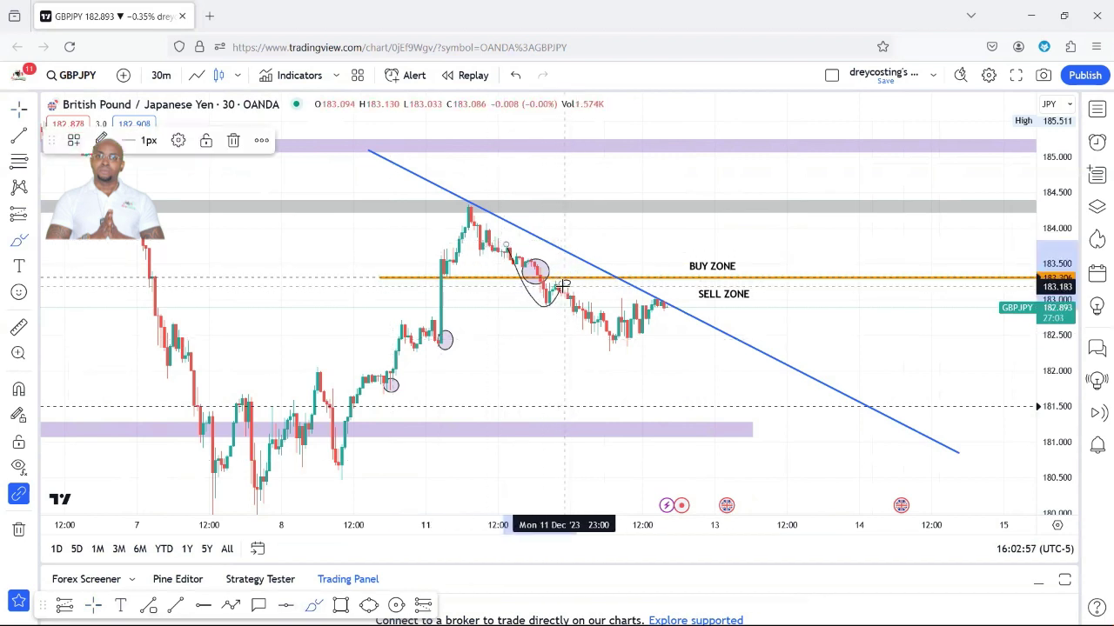
Step: Sketch the successive pullbacks below the 183.306 line and a continued drop from the trendline, and undo the strokes
{"action": "mouse_move", "coordinate": [564, 285]}
{"action": "left_mouse_down"}
{"action": "mouse_move", "coordinate": [581, 317]}
{"action": "mouse_move", "coordinate": [616, 342]}
{"action": "mouse_move", "coordinate": [676, 293]}
{"action": "mouse_move", "coordinate": [660, 297]}
{"action": "left_mouse_up"}
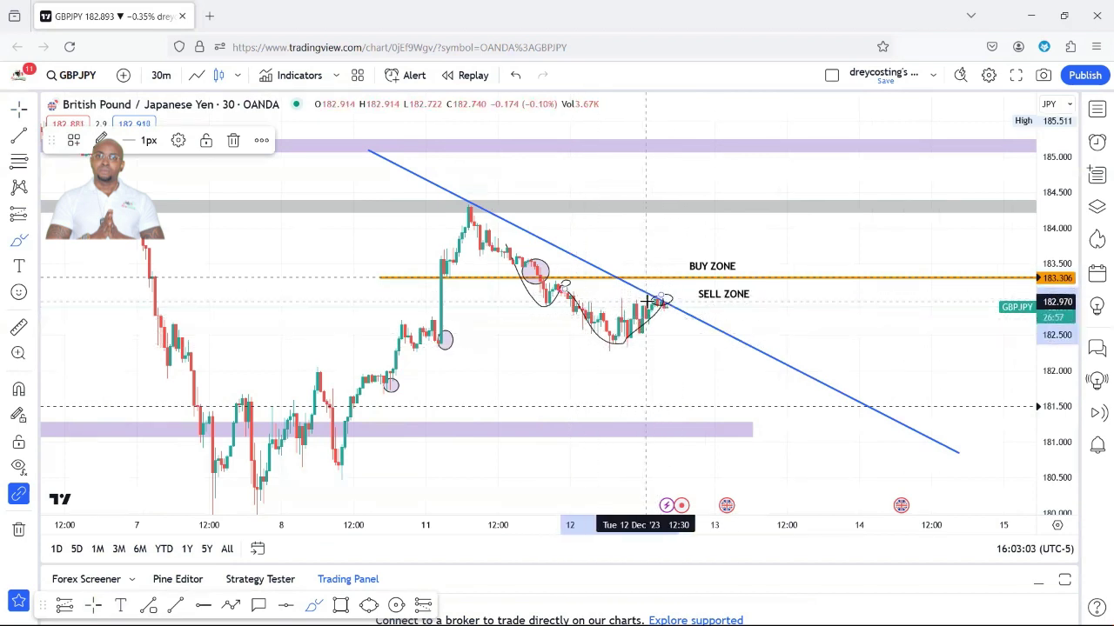
{"action": "left_click_drag", "start_coordinate": [662, 305], "coordinate": [689, 455]}
{"action": "key", "text": "ctrl+z"}
{"action": "key", "text": "ctrl+z"}
{"action": "key", "text": "ctrl+z"}
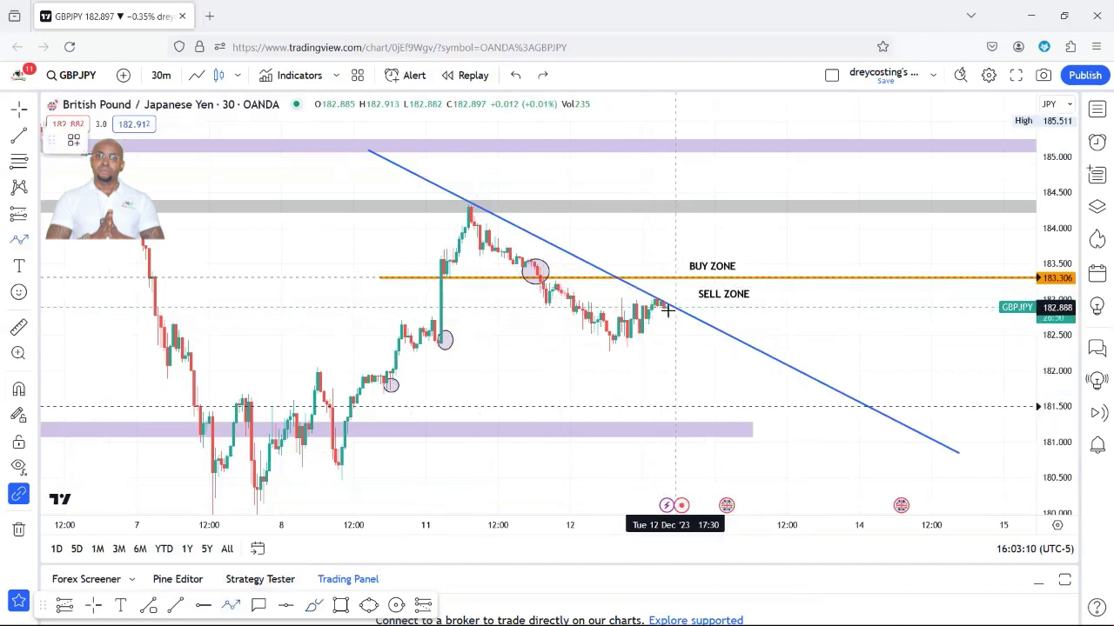
Step: Draw a red arrow path falling from about 182.888 at the trendline, through the lower purple zone, to about 180.5
{"action": "left_click_drag", "start_coordinate": [670, 307], "coordinate": [706, 477]}
Step: Draw a green arrow path rising to about 183.8, retesting the orange 183.306 line and climbing into the upper purple zone
{"action": "left_click", "coordinate": [231, 605]}
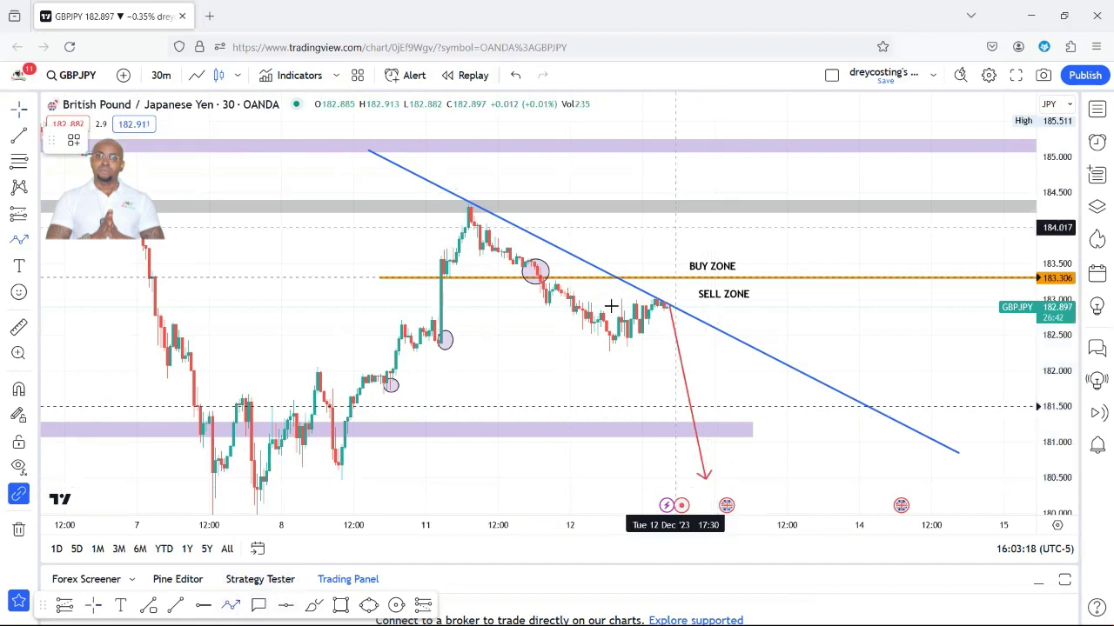
{"action": "mouse_move", "coordinate": [622, 309]}
{"action": "left_mouse_down"}
{"action": "mouse_move", "coordinate": [651, 254]}
{"action": "mouse_move", "coordinate": [669, 248]}
{"action": "left_mouse_up"}
{"action": "left_click", "coordinate": [679, 243]}
{"action": "left_click", "coordinate": [693, 276]}
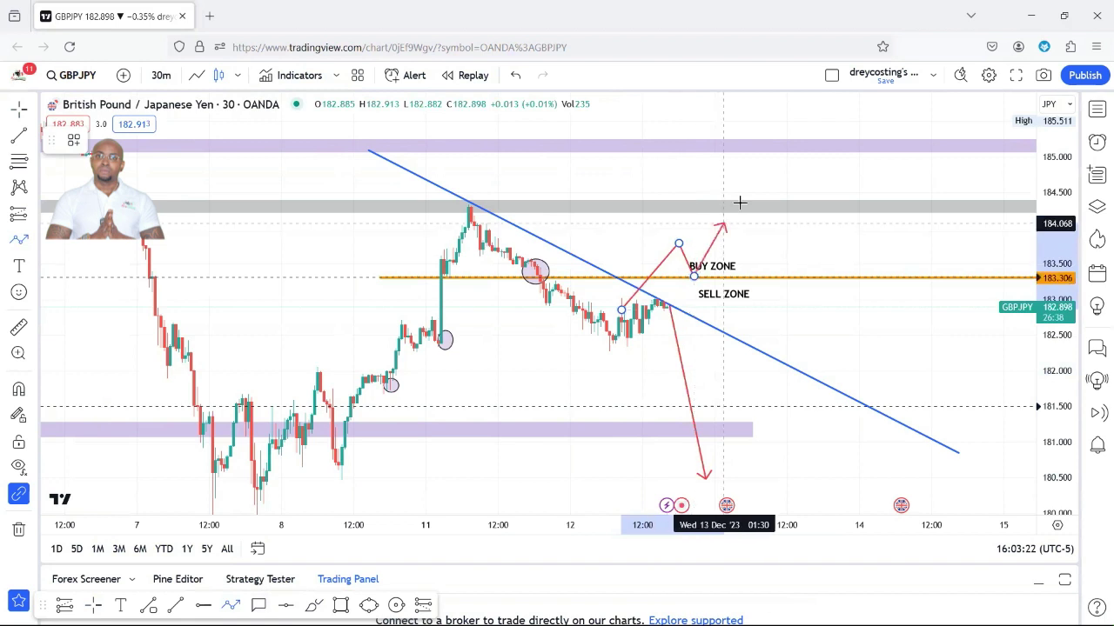
{"action": "double_click", "coordinate": [780, 146]}
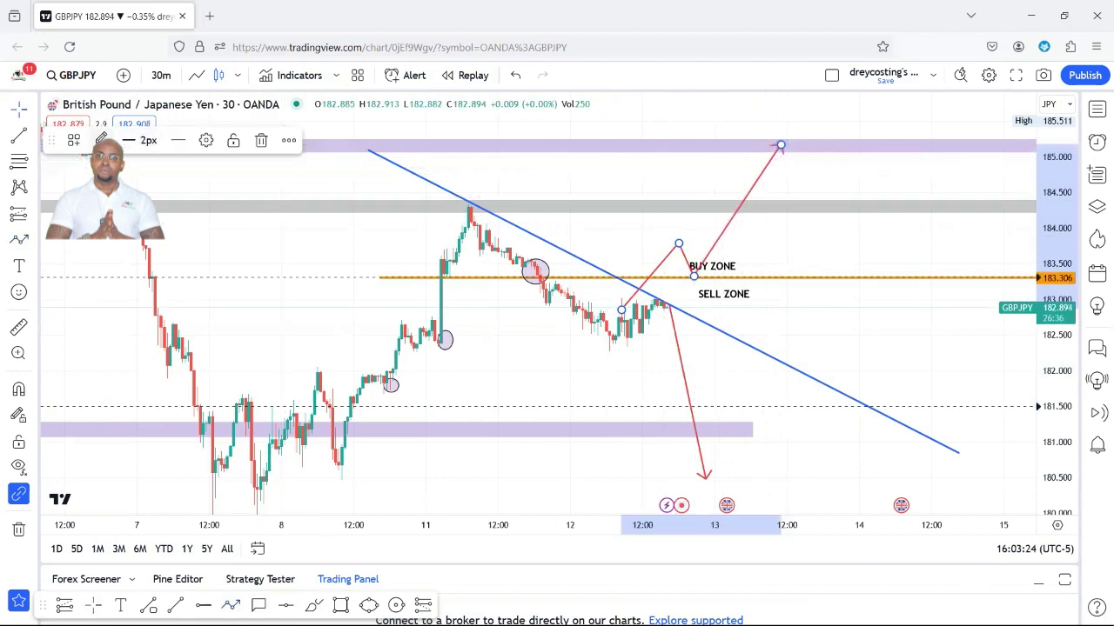
{"action": "left_click", "coordinate": [101, 140]}
{"action": "left_click", "coordinate": [152, 188]}
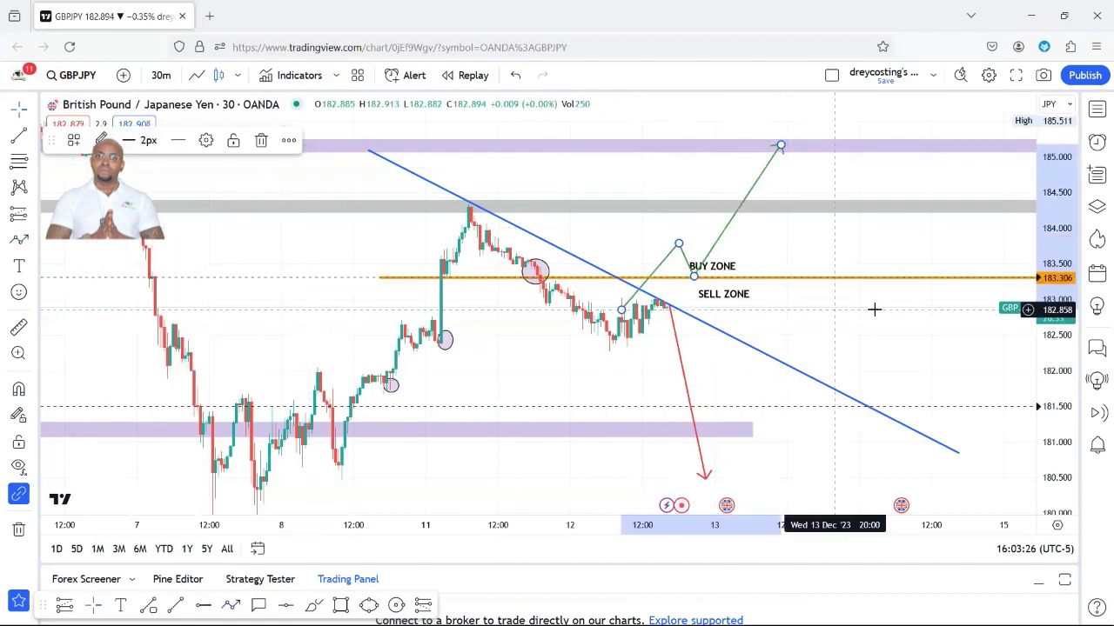
Step: Switch GBPJPY to the 4-hour timeframe and compress the chart to show price history from late August
{"action": "left_click", "coordinate": [870, 324]}
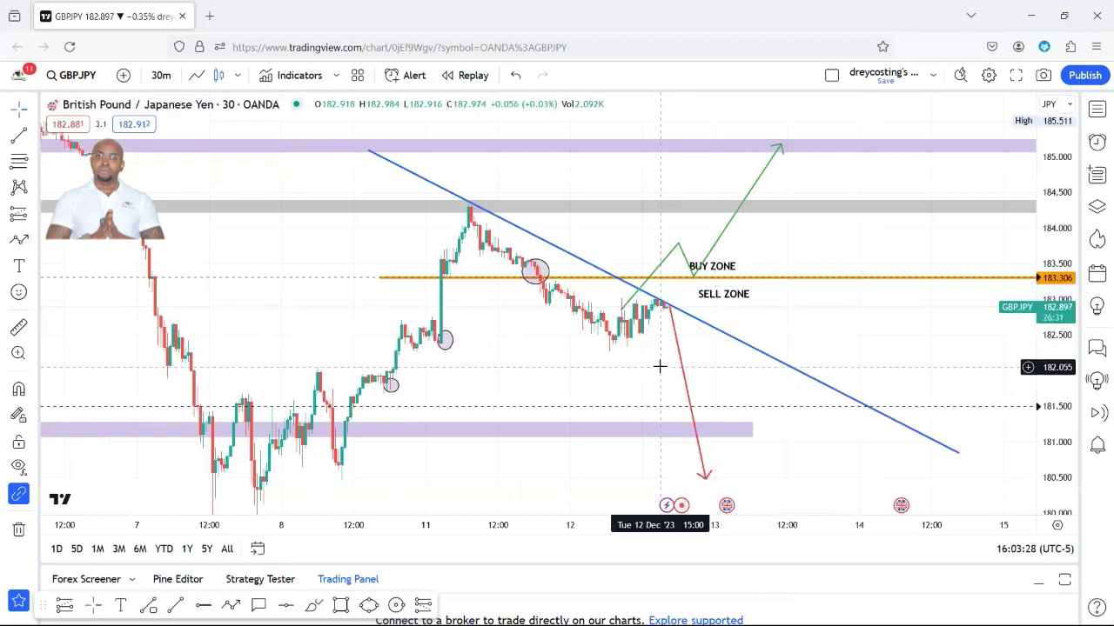
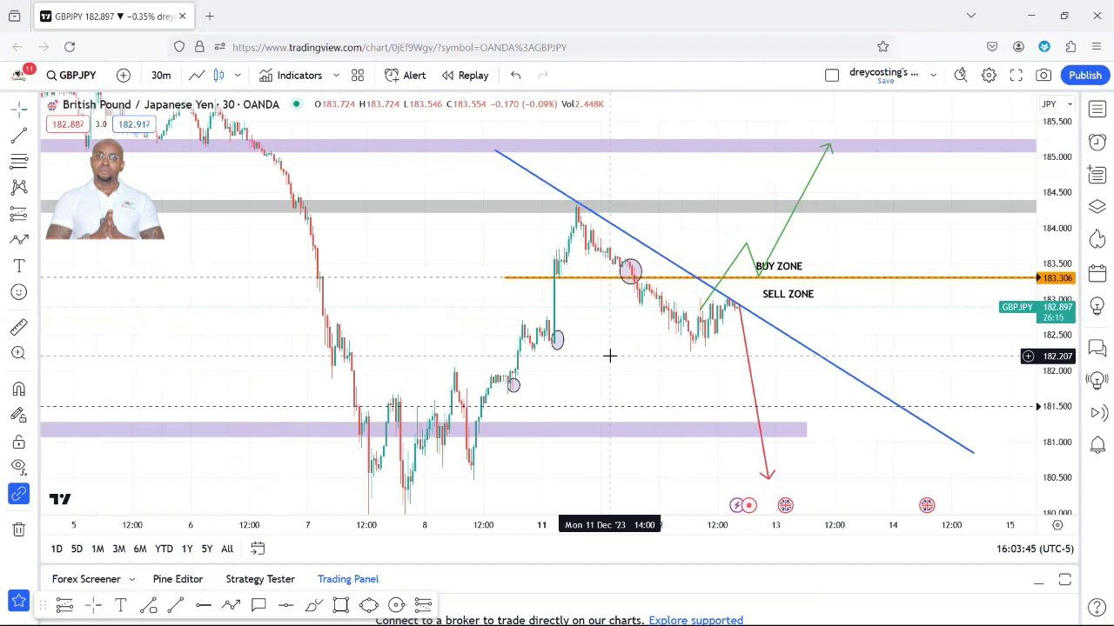
{"action": "type", "text": "240"}
{"action": "key", "text": "Return"}
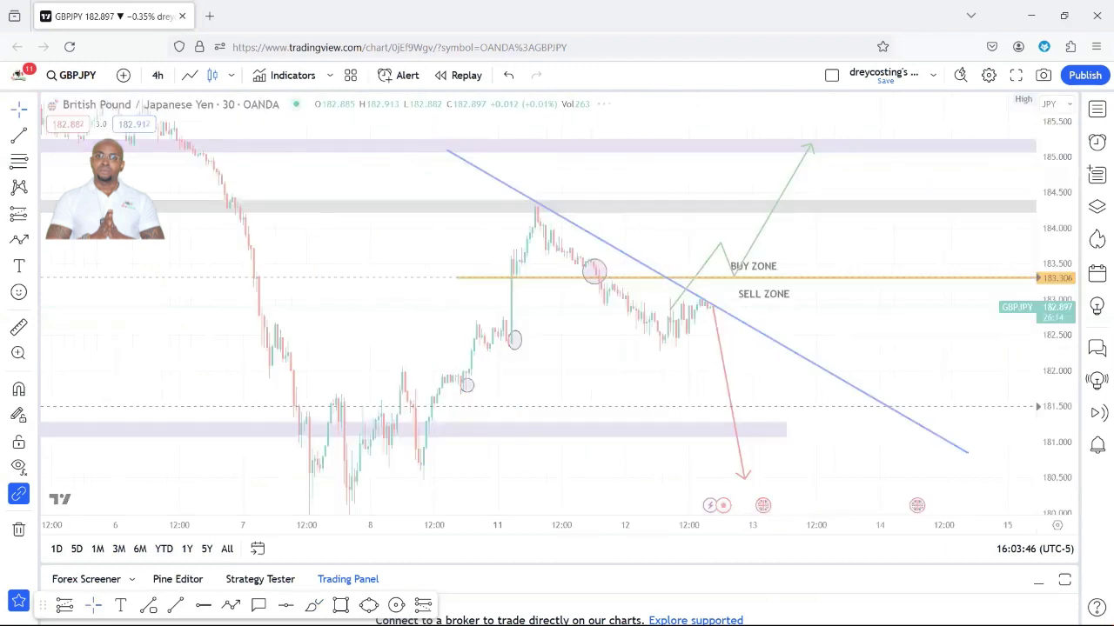
{"action": "left_click_drag", "start_coordinate": [1072, 141], "coordinate": [1076, 500]}
{"action": "scroll", "coordinate": [501, 471], "scroll_direction": "down", "scroll_amount": 3}
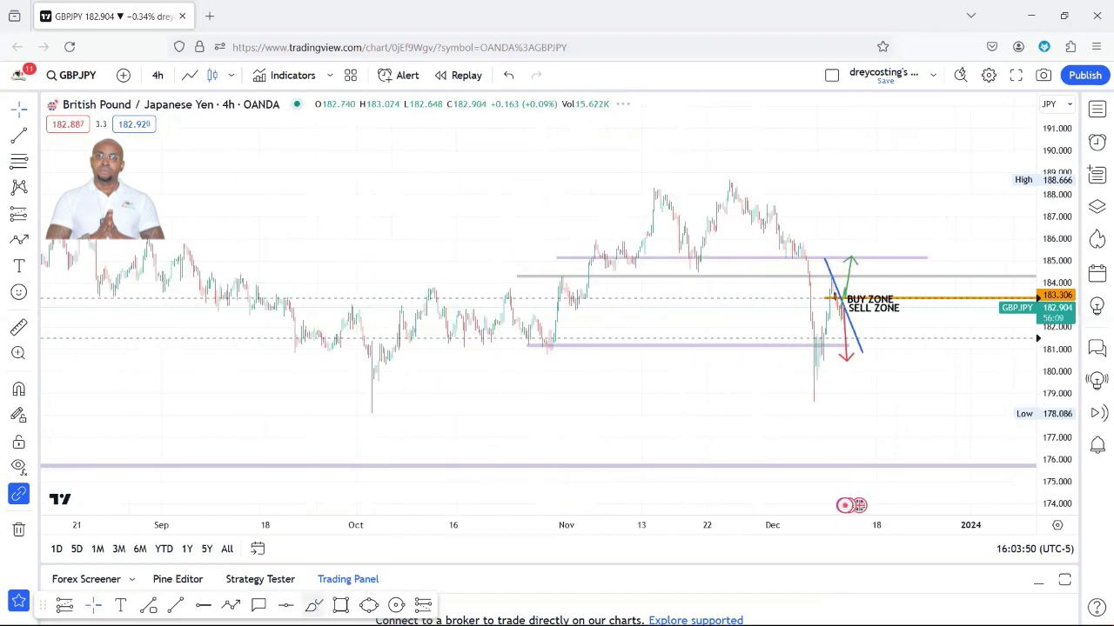
Step: Sketch freehand the rise from the early October low to the November highs, circle it, and mark the following December drop
{"action": "left_click", "coordinate": [339, 433]}
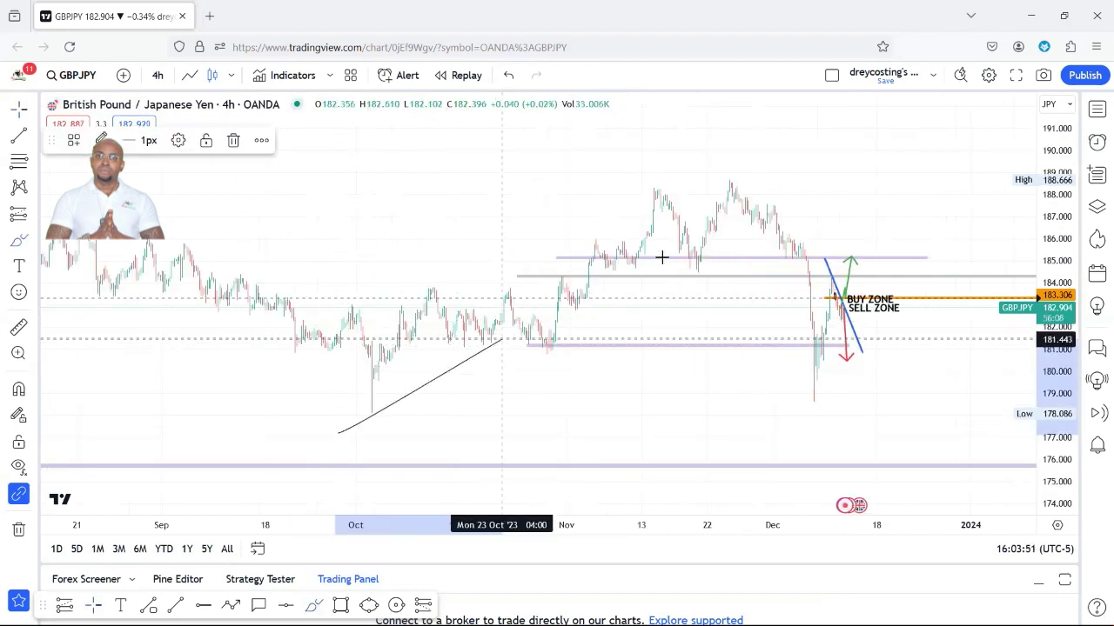
{"action": "left_click", "coordinate": [789, 197]}
{"action": "left_click", "coordinate": [376, 377]}
{"action": "left_click_drag", "start_coordinate": [740, 190], "coordinate": [798, 407]}
{"action": "left_click_drag", "start_coordinate": [697, 263], "coordinate": [704, 255]}
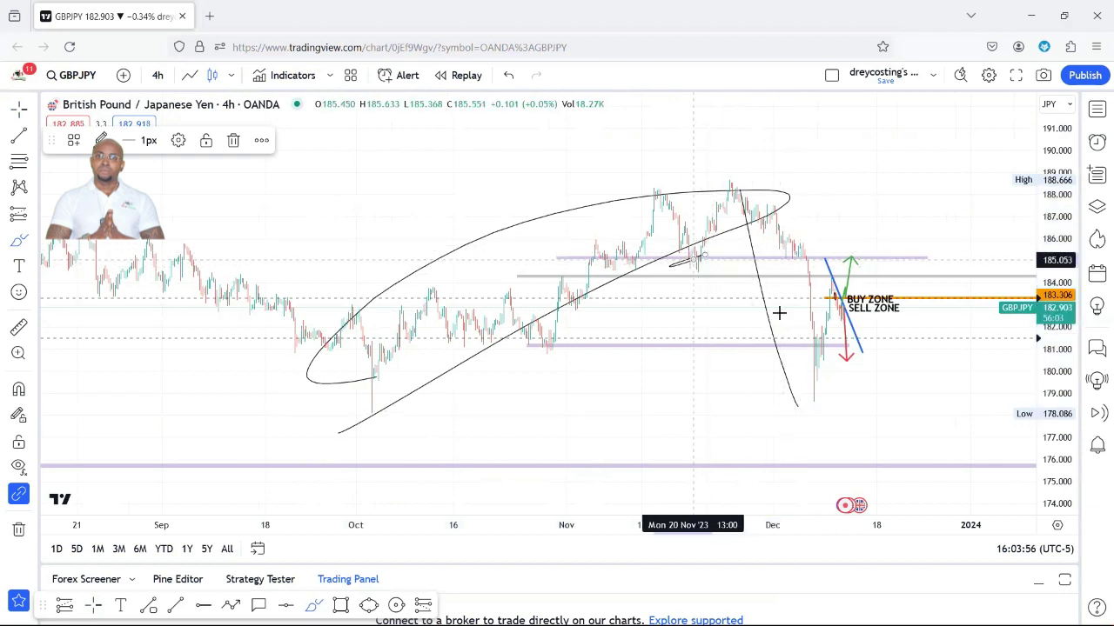
Step: Sketch the pullback to the 183.306 line, a fall to the lowest purple zone, a bounce and another drop, and undo all strokes
{"action": "mouse_move", "coordinate": [797, 392]}
{"action": "left_mouse_down"}
{"action": "mouse_move", "coordinate": [814, 306]}
{"action": "mouse_move", "coordinate": [828, 284]}
{"action": "mouse_move", "coordinate": [835, 291]}
{"action": "left_mouse_up"}
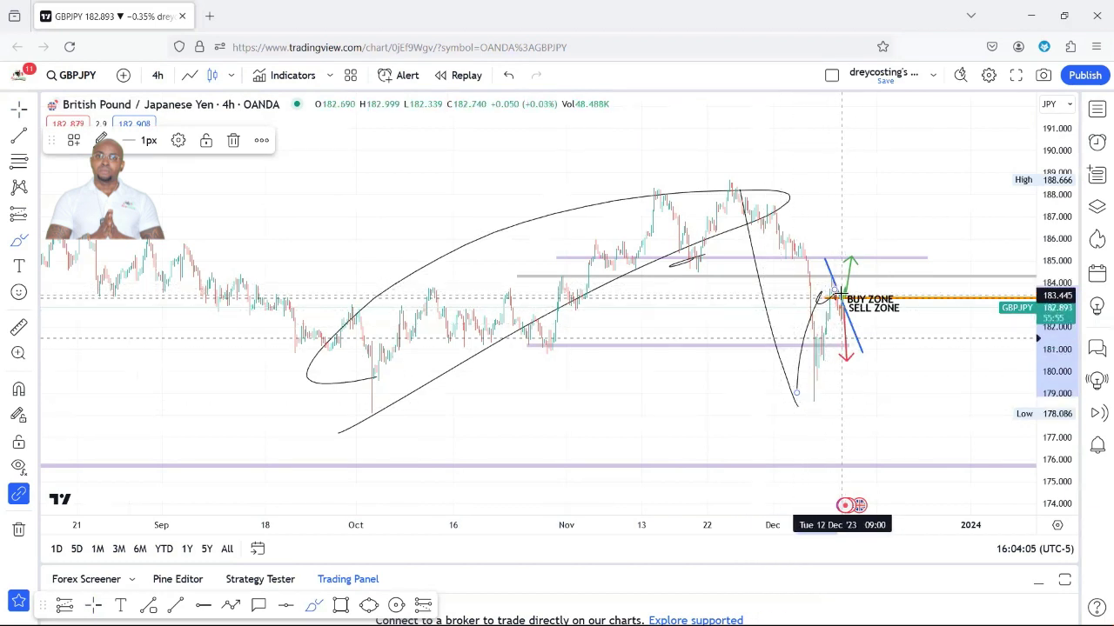
{"action": "left_click_drag", "start_coordinate": [838, 287], "coordinate": [861, 459]}
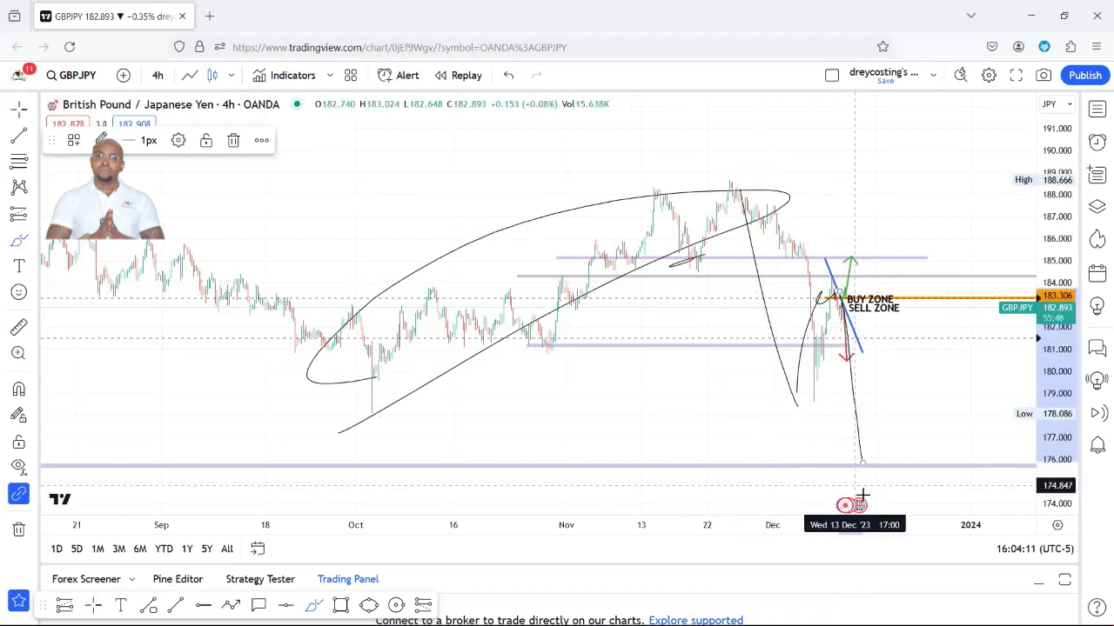
{"action": "mouse_move", "coordinate": [862, 474]}
{"action": "left_mouse_down"}
{"action": "mouse_move", "coordinate": [911, 374]}
{"action": "mouse_move", "coordinate": [903, 389]}
{"action": "mouse_move", "coordinate": [922, 385]}
{"action": "mouse_move", "coordinate": [926, 513]}
{"action": "left_mouse_up"}
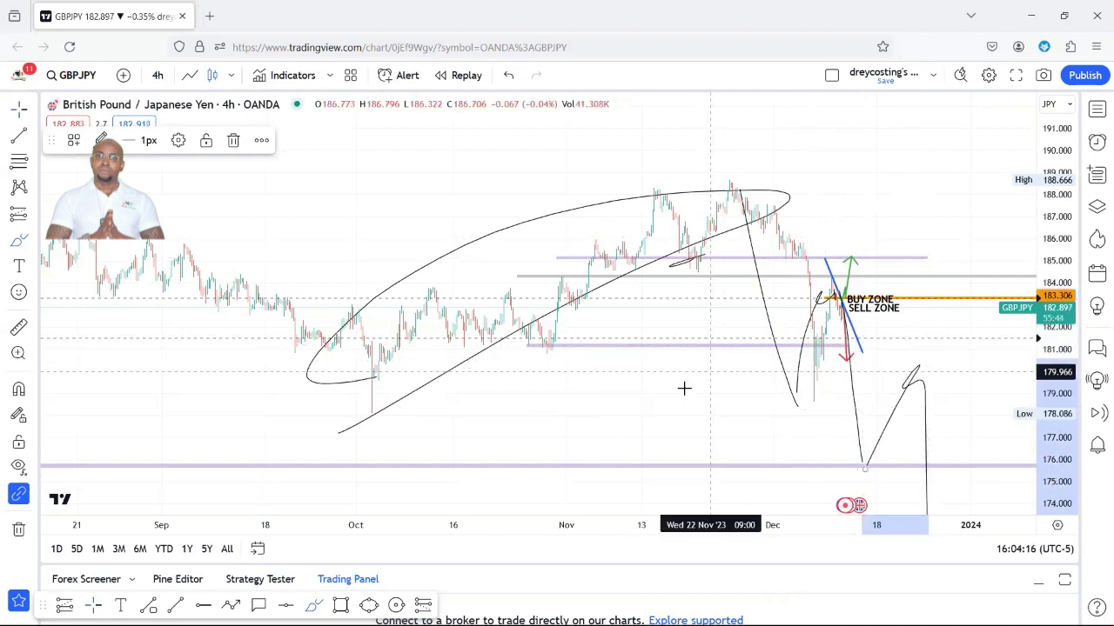
{"action": "key", "text": "ctrl+z"}
{"action": "key", "text": "ctrl+z"}
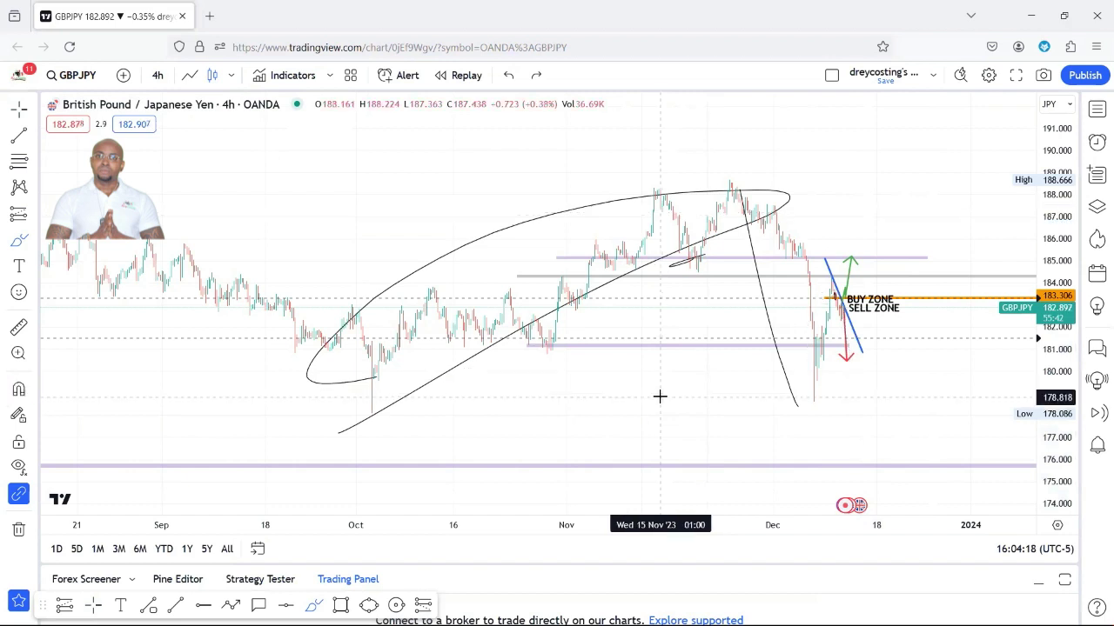
{"action": "key", "text": "ctrl+z"}
Step: Sketch the rebound from the December low up past the orange 183.306 line on the 4-hour chart, and remove the strokes
{"action": "scroll", "coordinate": [658, 397], "scroll_direction": "up", "scroll_amount": 5}
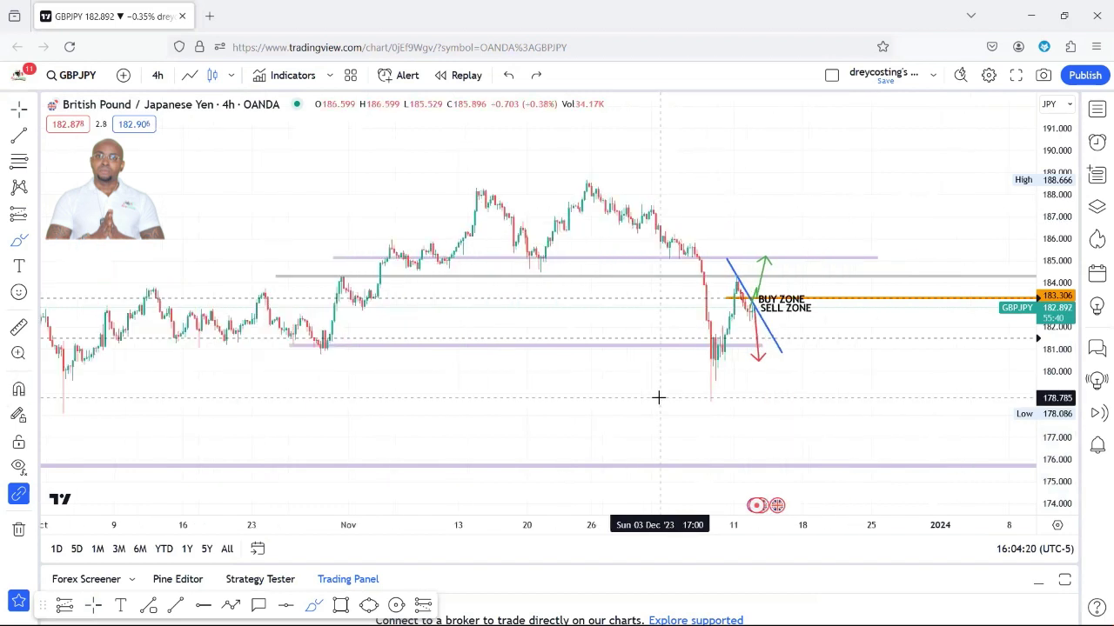
{"action": "scroll", "coordinate": [627, 399], "scroll_direction": "up", "scroll_amount": 2}
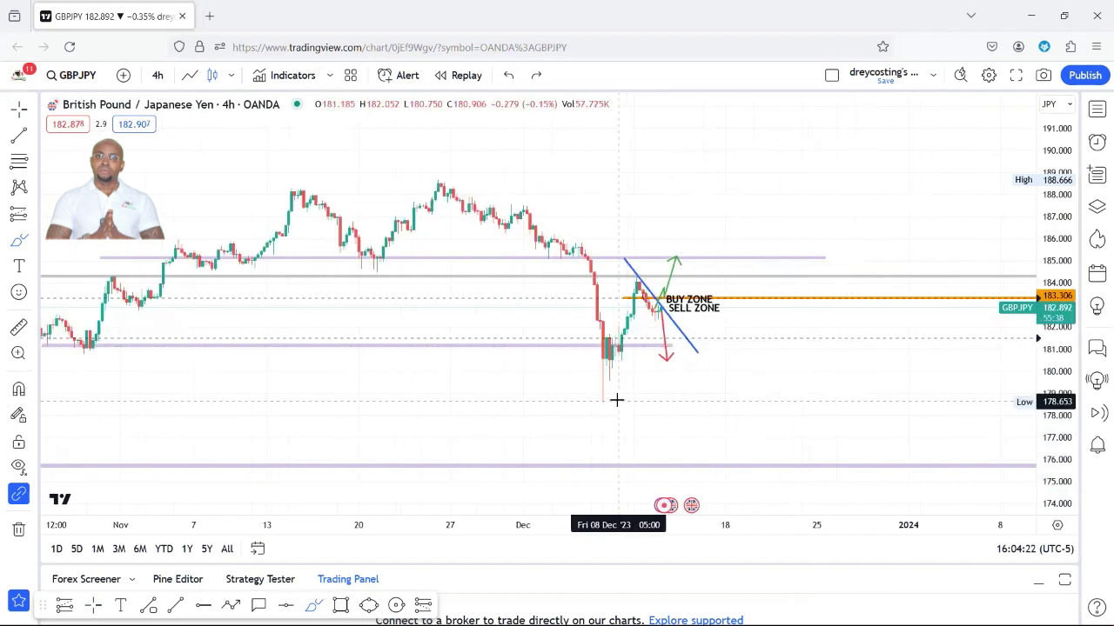
{"action": "left_click_drag", "start_coordinate": [607, 387], "coordinate": [661, 281]}
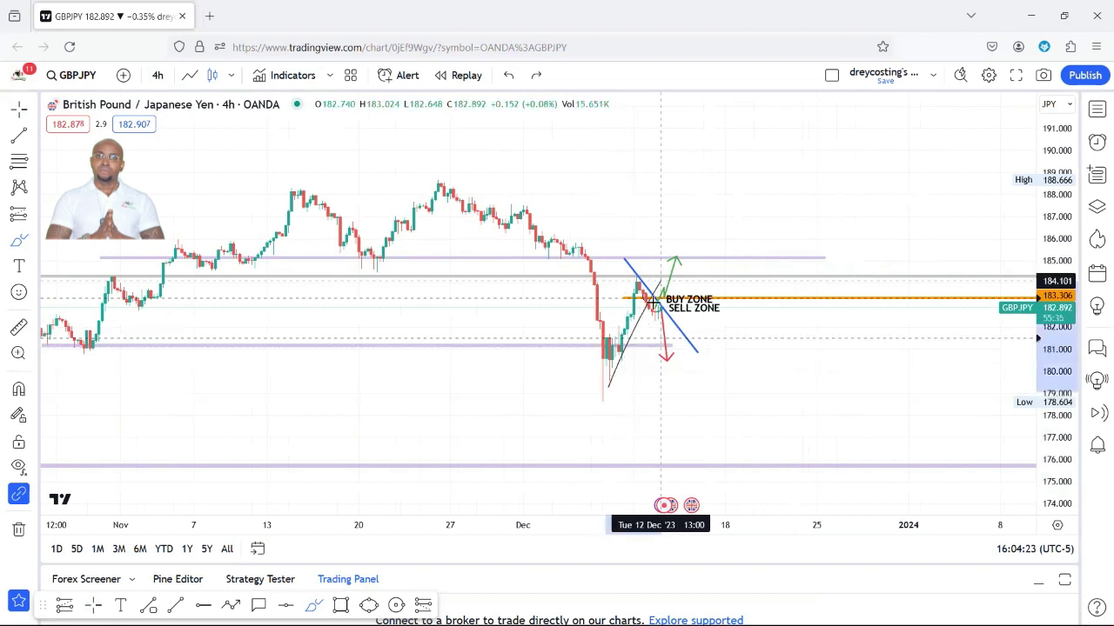
{"action": "key", "text": "ctrl+z"}
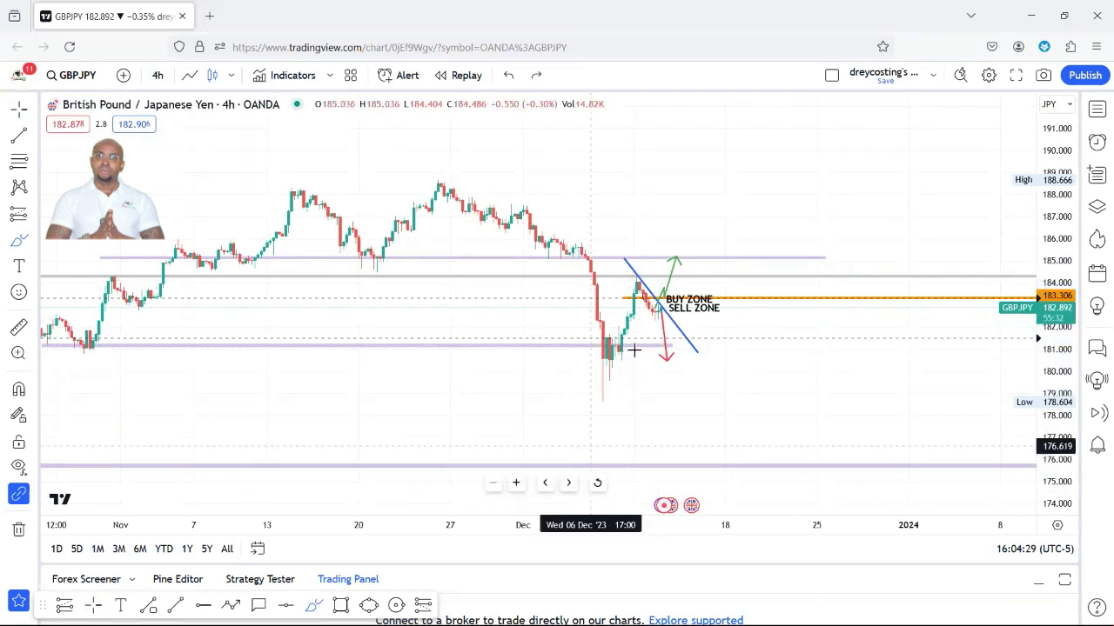
{"action": "left_click_drag", "start_coordinate": [598, 398], "coordinate": [645, 284]}
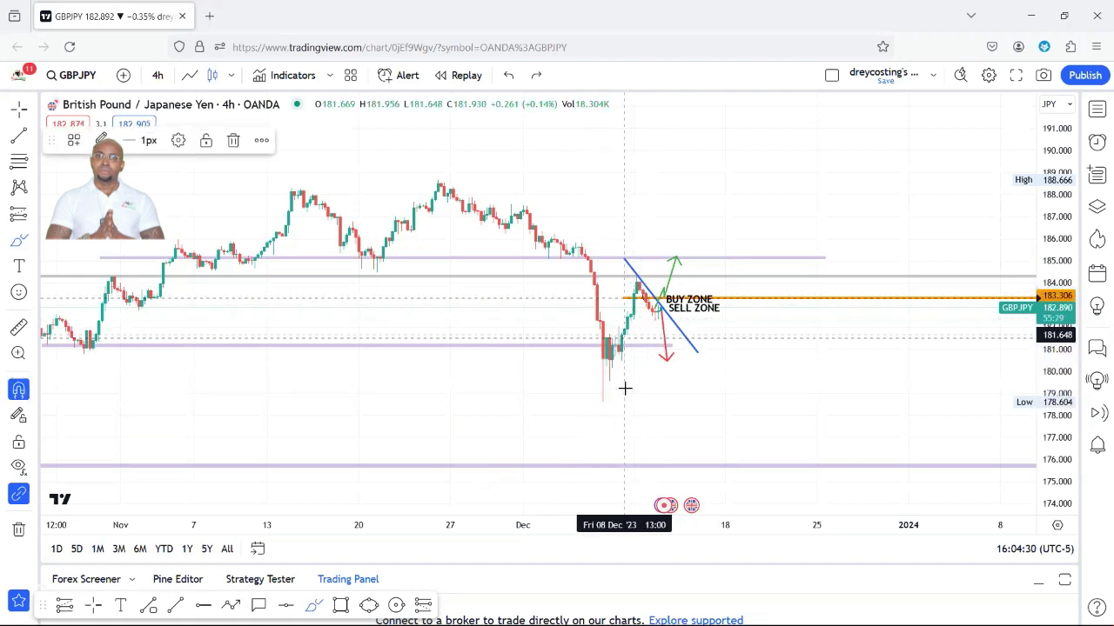
{"action": "key", "text": "Delete"}
Step: Return the chart to the 30-minute timeframe with the candles from 6 December and both projection arrows in view
{"action": "type", "text": "30"}
{"action": "key", "text": "Return"}
{"action": "scroll", "coordinate": [648, 398], "scroll_direction": "up", "scroll_amount": 5}
{"action": "scroll", "coordinate": [557, 348], "scroll_direction": "up", "scroll_amount": 3}
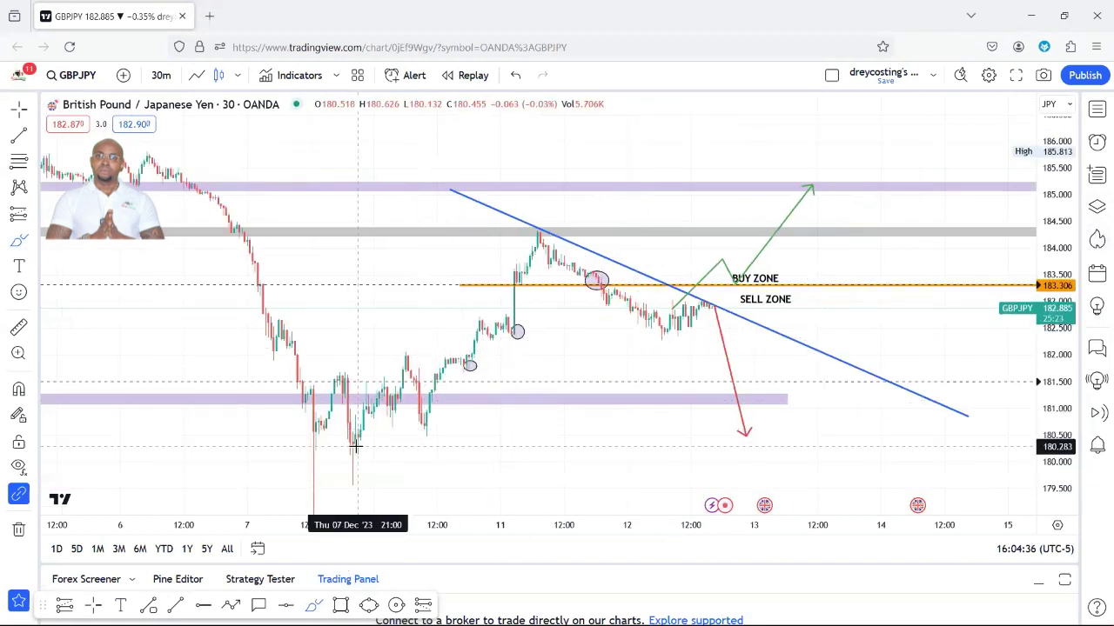
Step: Sketch the climb from the 7 December low and a stepped decline from the 11 December high to below 179.5, and undo the strokes
{"action": "mouse_move", "coordinate": [365, 409]}
{"action": "left_mouse_down"}
{"action": "mouse_move", "coordinate": [397, 370]}
{"action": "mouse_move", "coordinate": [420, 401]}
{"action": "mouse_move", "coordinate": [448, 355]}
{"action": "mouse_move", "coordinate": [553, 259]}
{"action": "left_mouse_up"}
{"action": "left_click_drag", "start_coordinate": [376, 466], "coordinate": [556, 275]}
{"action": "key", "text": "ctrl+z"}
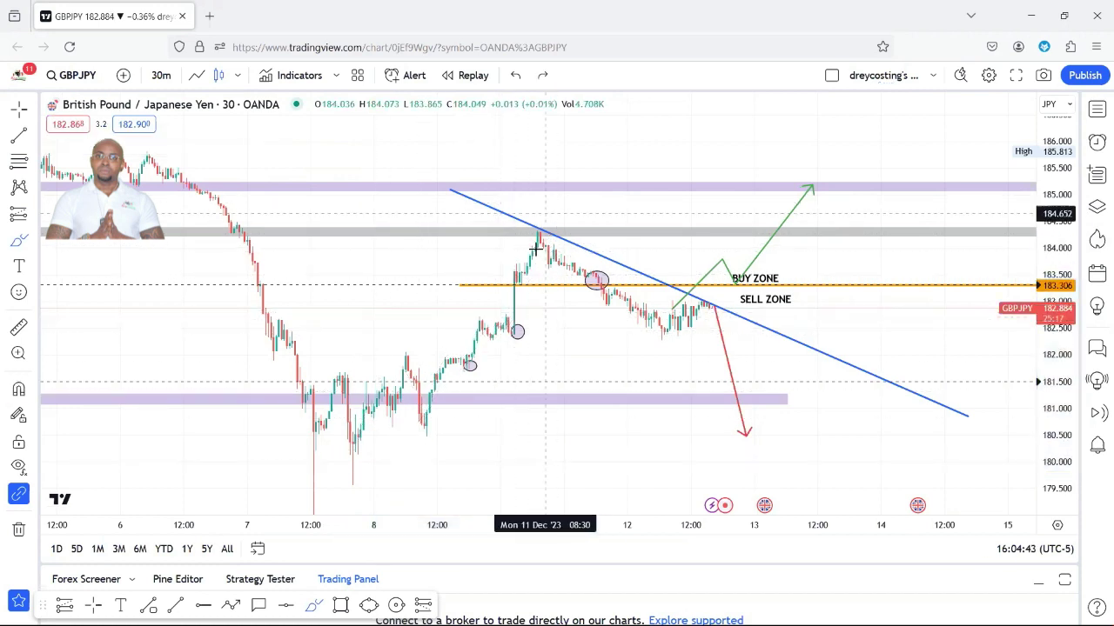
{"action": "mouse_move", "coordinate": [539, 233]}
{"action": "left_mouse_down"}
{"action": "mouse_move", "coordinate": [601, 294]}
{"action": "mouse_move", "coordinate": [713, 323]}
{"action": "mouse_move", "coordinate": [788, 513]}
{"action": "left_mouse_up"}
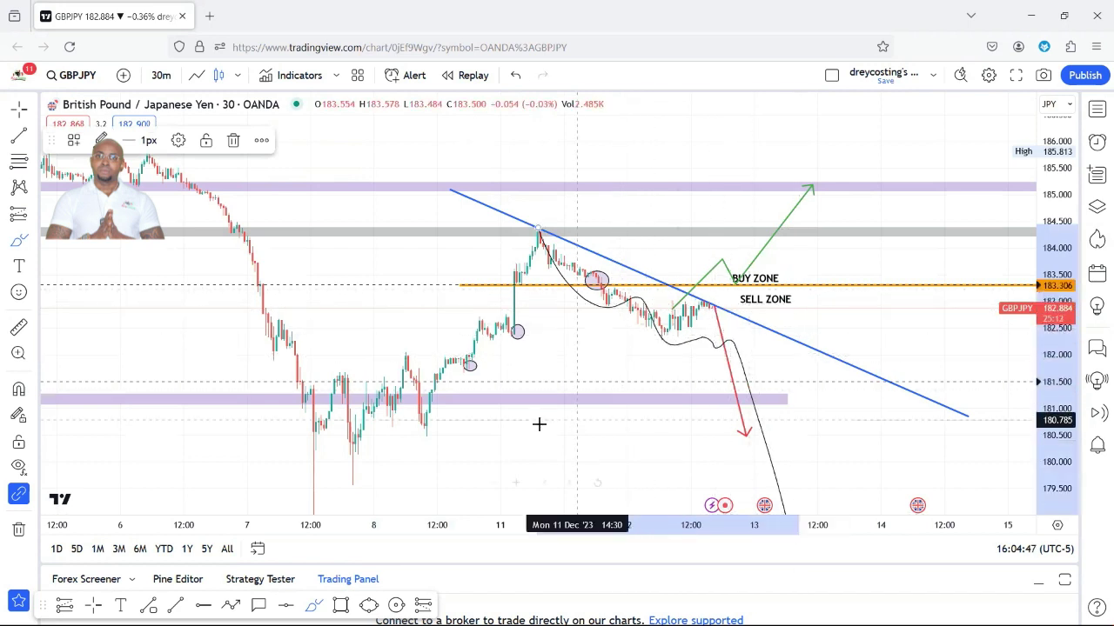
{"action": "key", "text": "ctrl+z"}
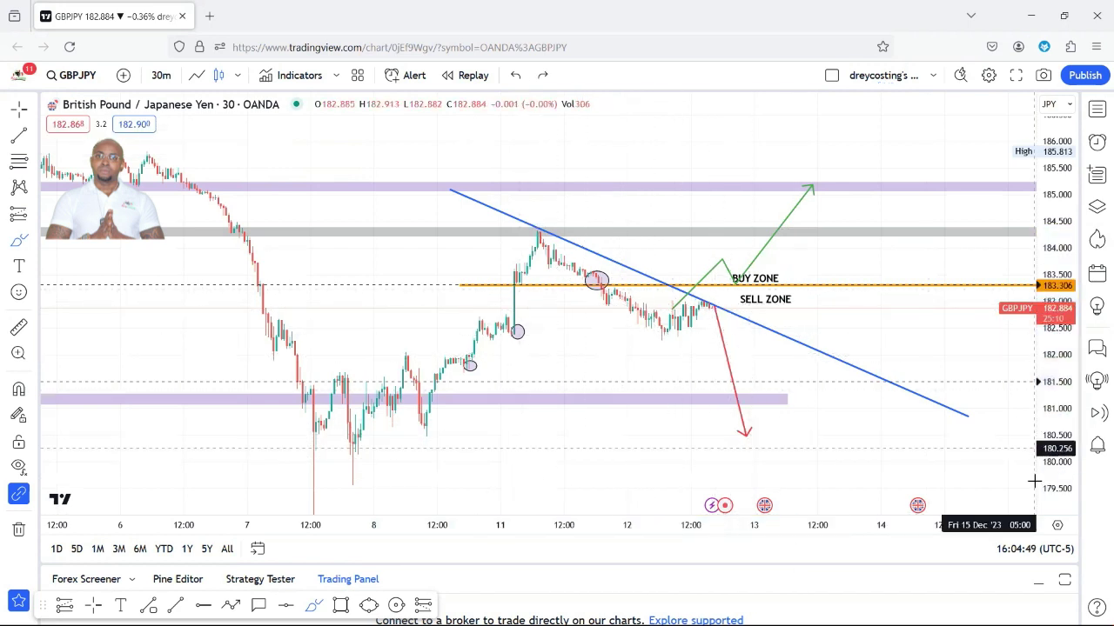
{"action": "left_click_drag", "start_coordinate": [1058, 449], "coordinate": [1056, 375]}
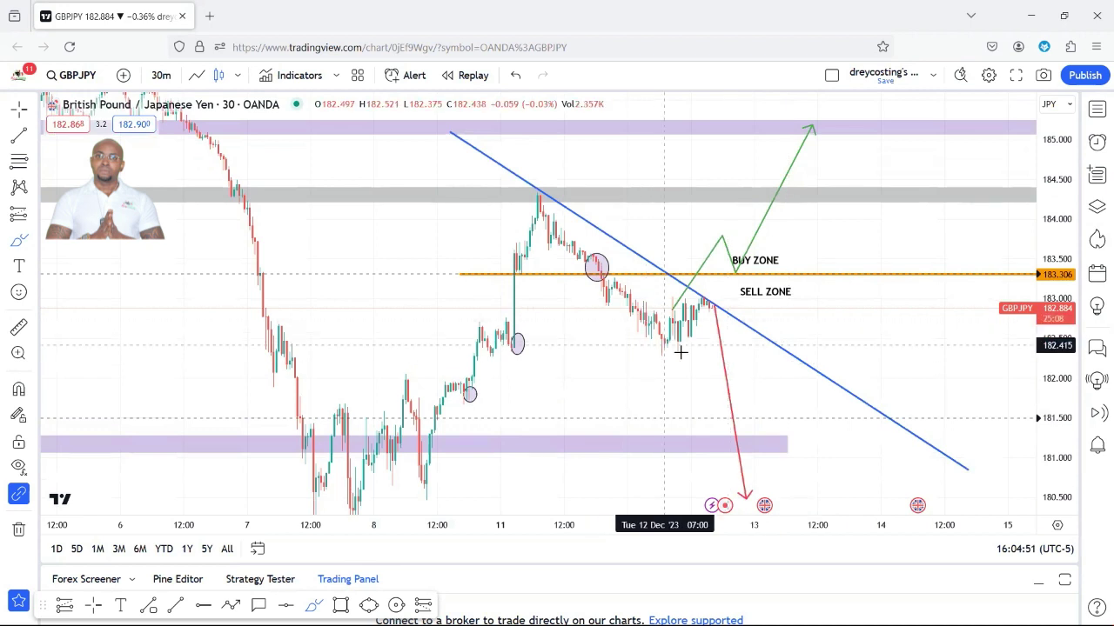